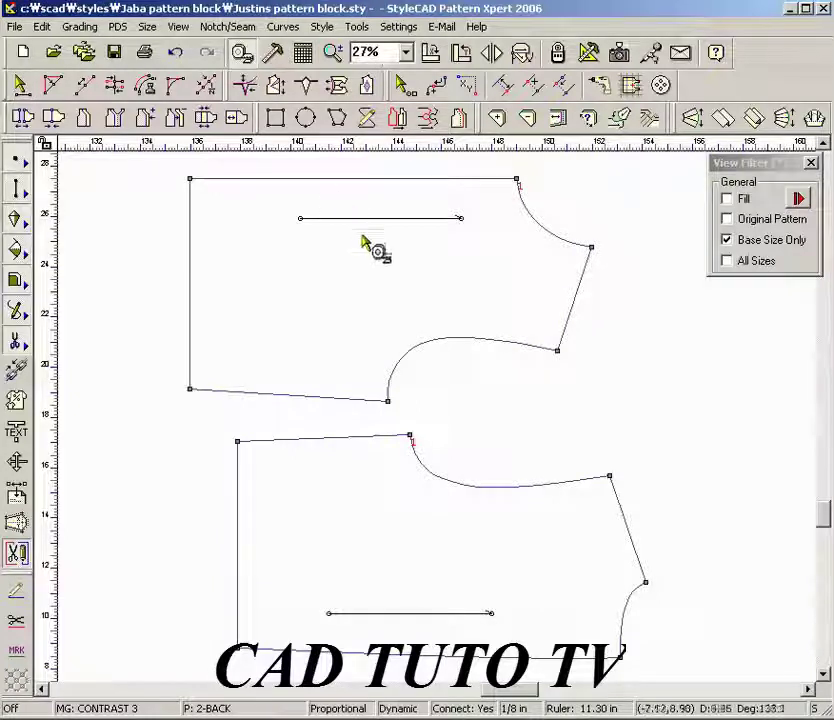
# Measure the length of the armhole curve on the front piece and on the back piece
pyautogui.moveTo(410, 317); pyautogui.dragTo(503, 383)
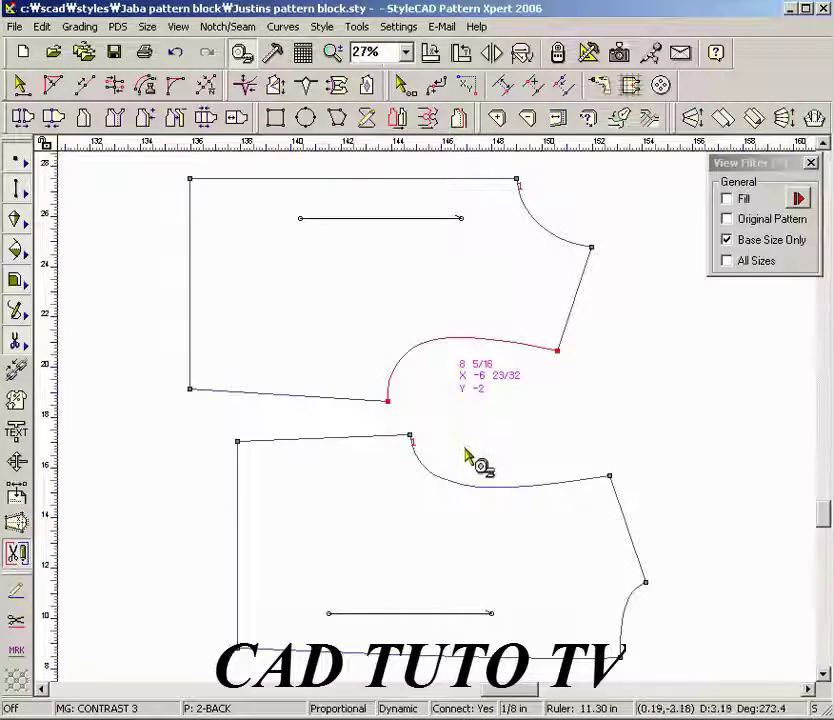
pyautogui.moveTo(465, 455); pyautogui.dragTo(545, 511)
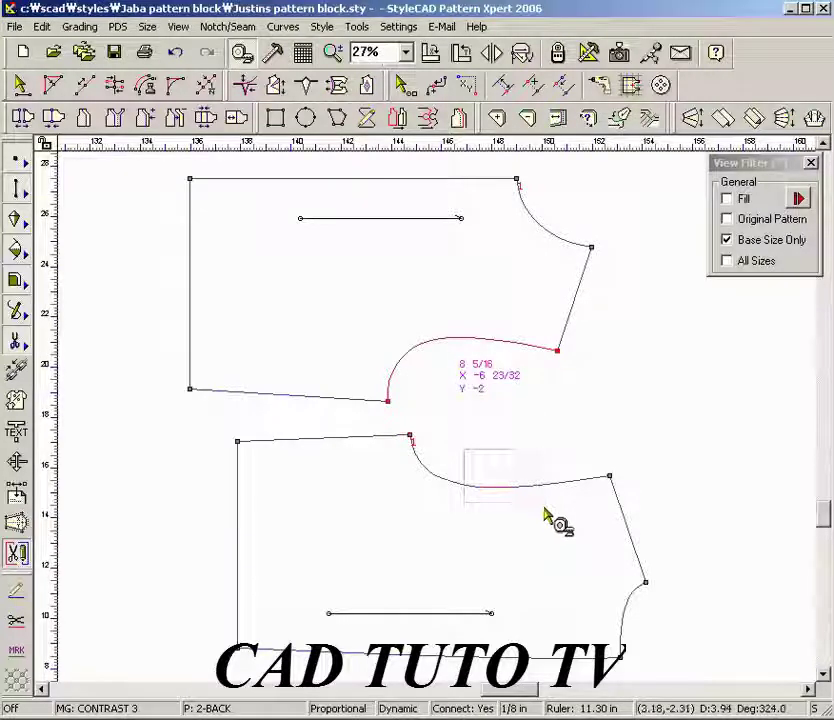
pyautogui.click(498, 470)
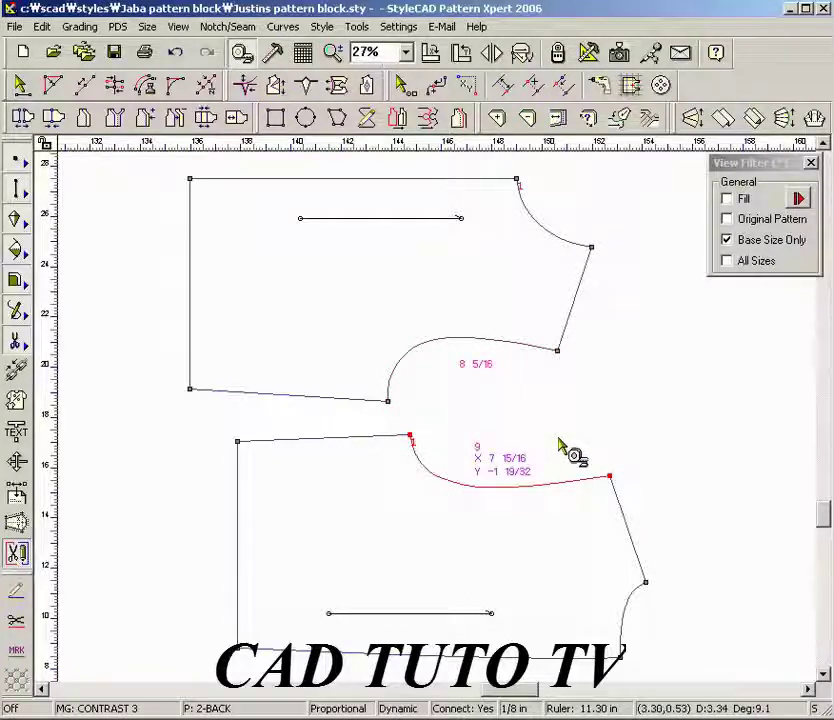
# Measure the combined length of the front and back armholes, plus the difference between the two
pyautogui.click(561, 447)
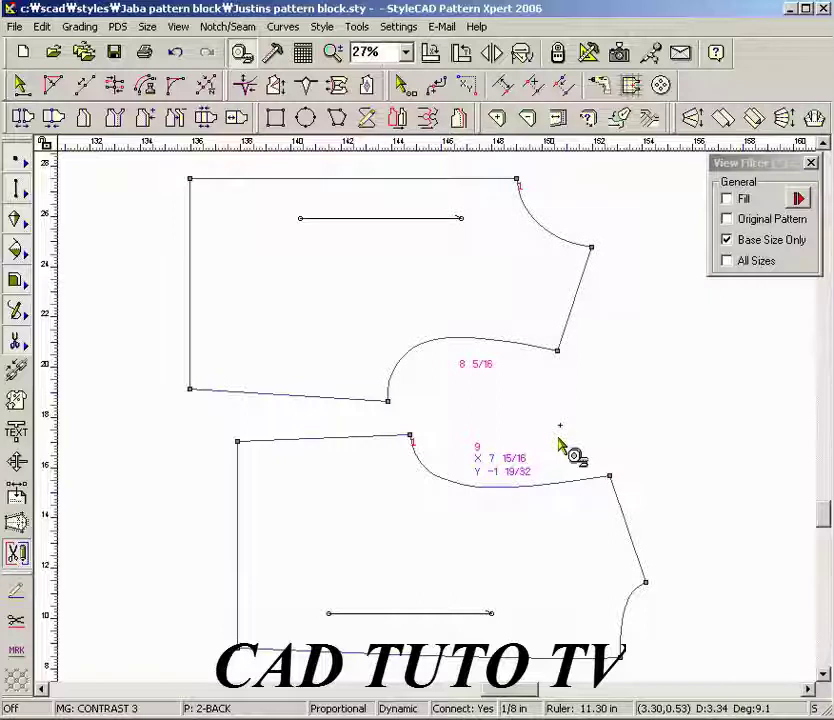
pyautogui.moveTo(440, 348); pyautogui.dragTo(524, 470)
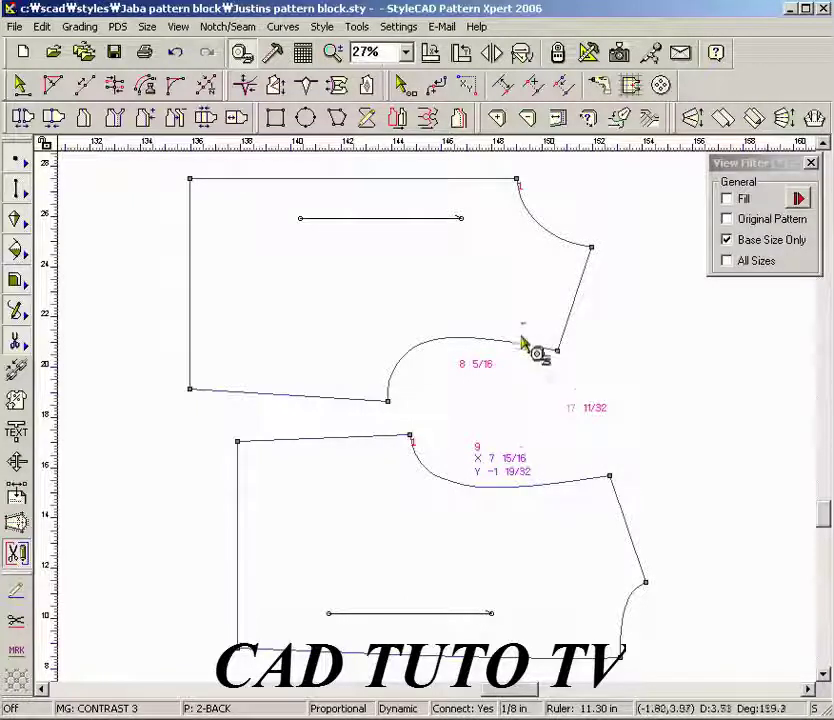
pyautogui.moveTo(521, 331); pyautogui.dragTo(447, 461)
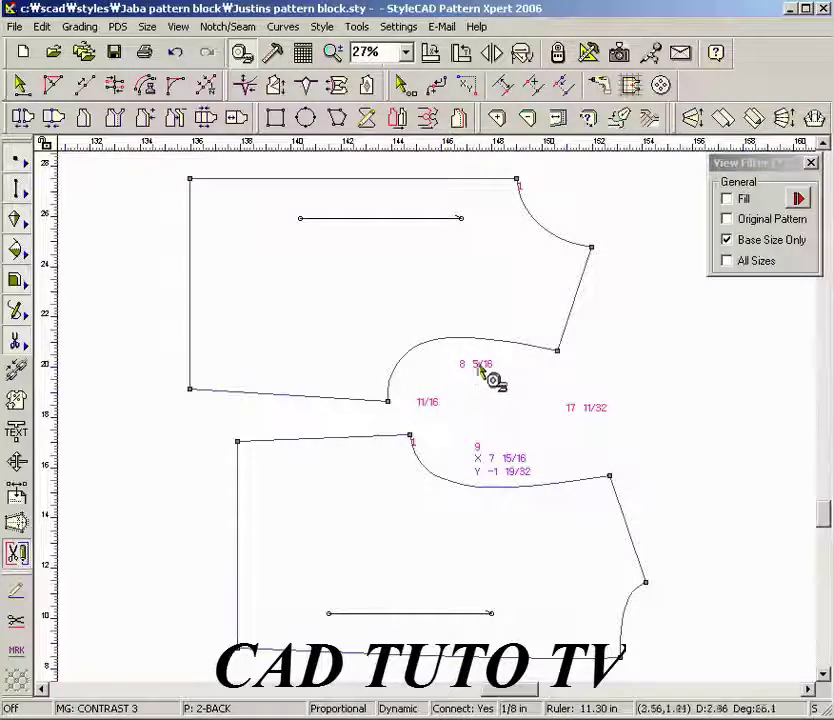
# Measure the combined length of the front and back neckline curves
pyautogui.moveTo(512, 203); pyautogui.dragTo(558, 255)
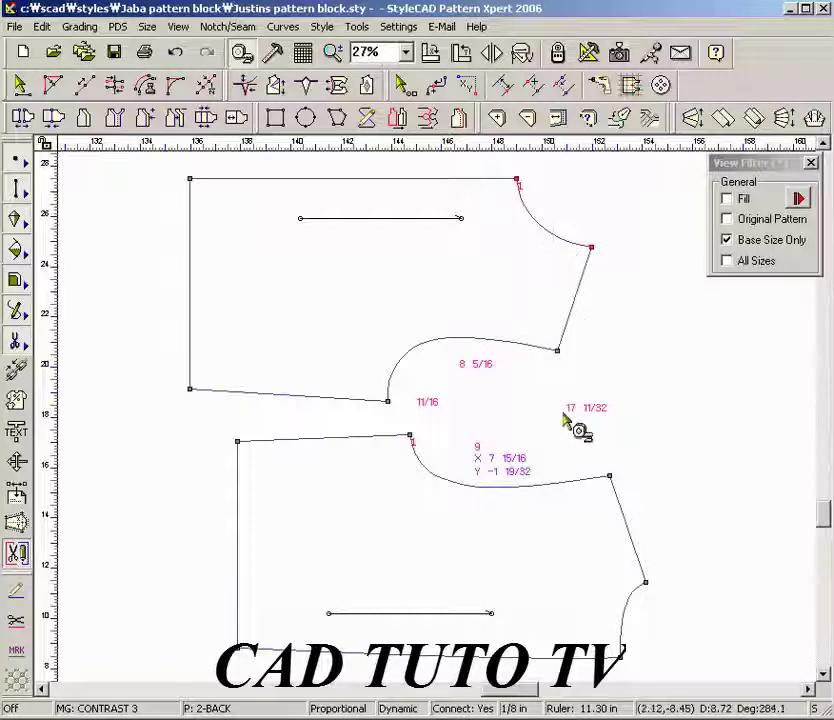
pyautogui.moveTo(610, 595); pyautogui.dragTo(650, 640)
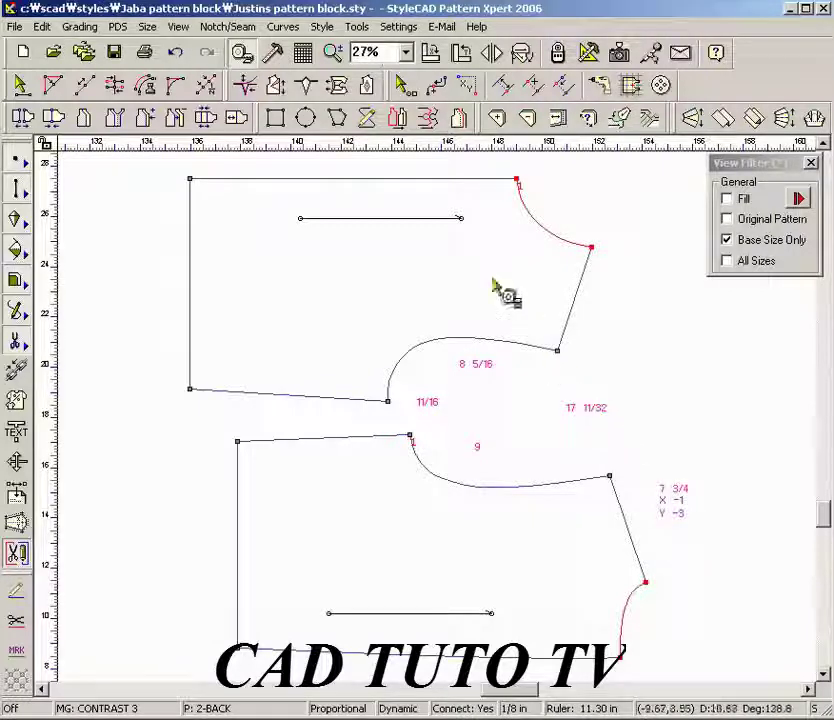
# Measure the total chest width by running vertical lines from the underarm points of the front and back pieces to their centre edges
pyautogui.click(274, 56)
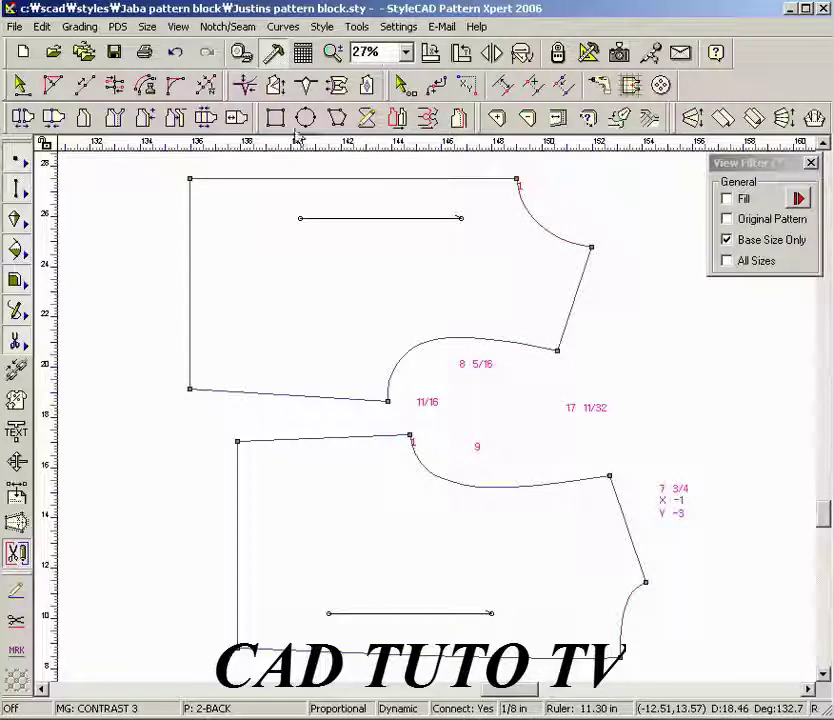
pyautogui.click(390, 396)
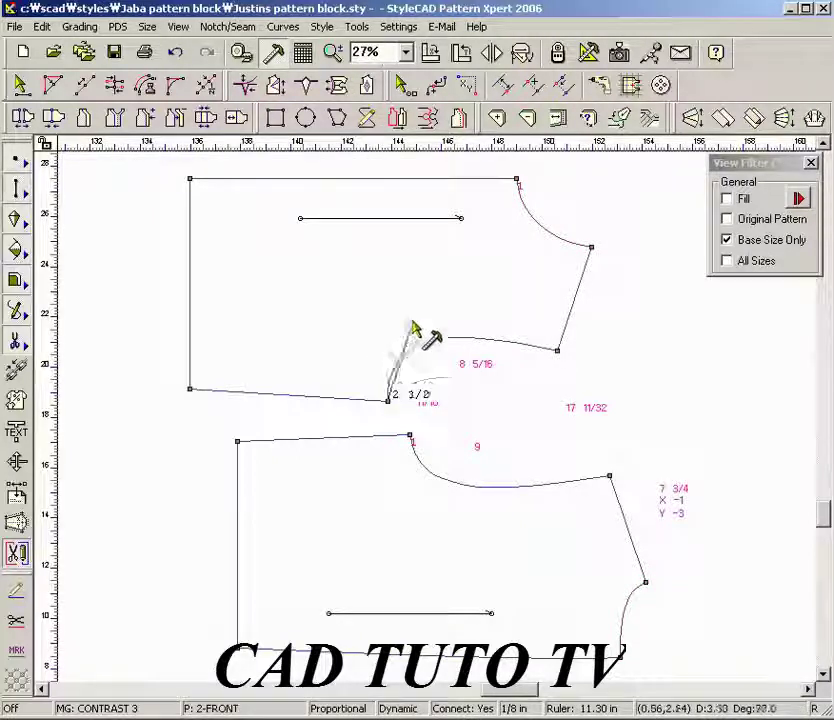
pyautogui.click(393, 185)
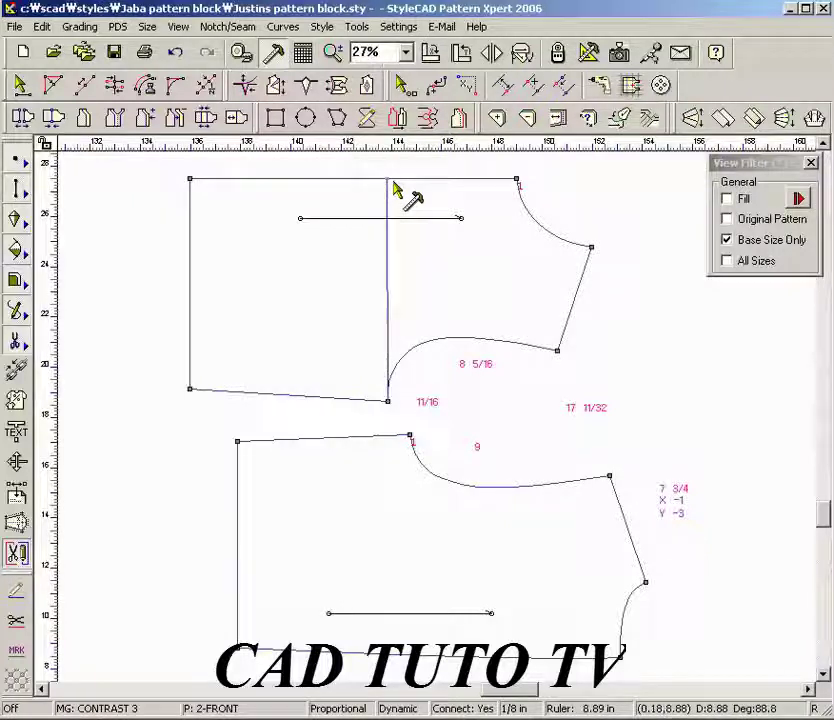
pyautogui.click(410, 438)
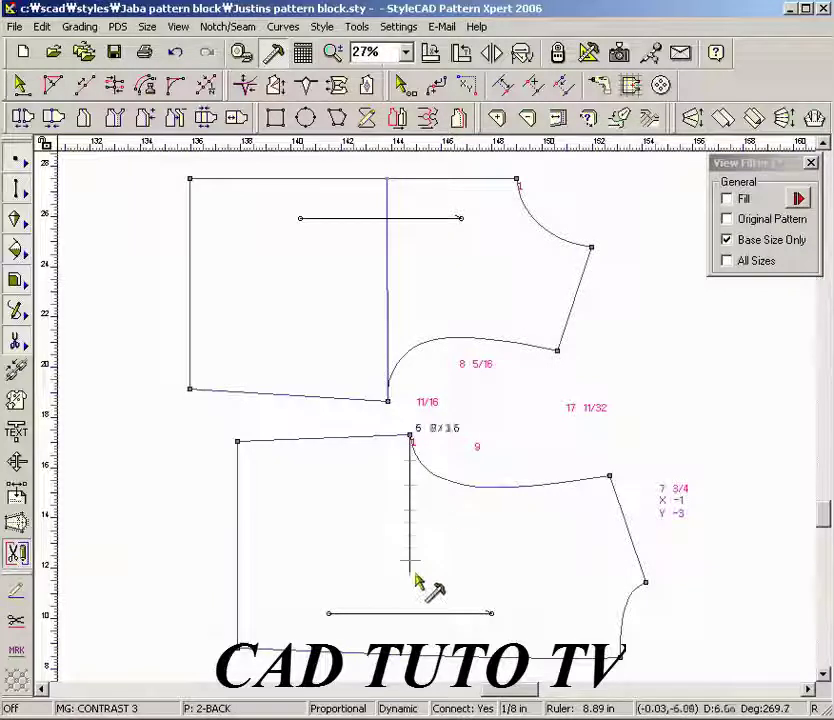
pyautogui.click(421, 663)
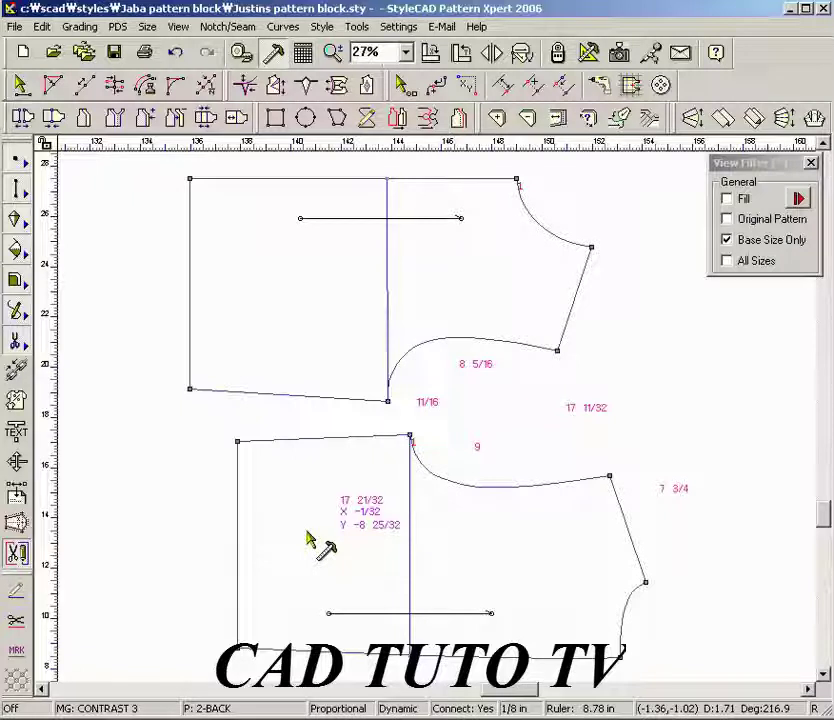
pyautogui.press('Escape')
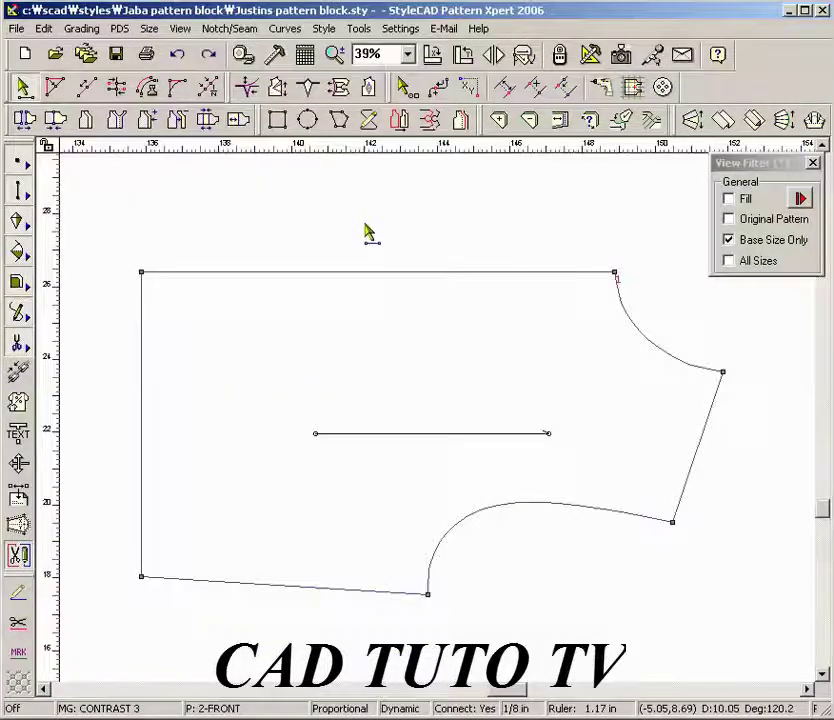
# Save the front piece's current shape as its original and turn on the Original Pattern display
pyautogui.moveTo(366, 232); pyautogui.dragTo(468, 343)
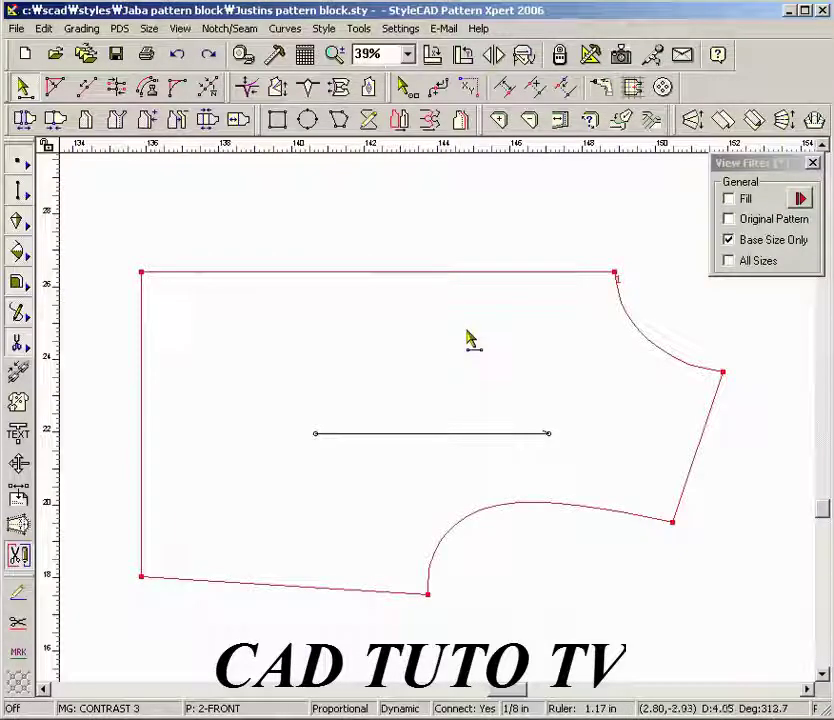
pyautogui.click(728, 220)
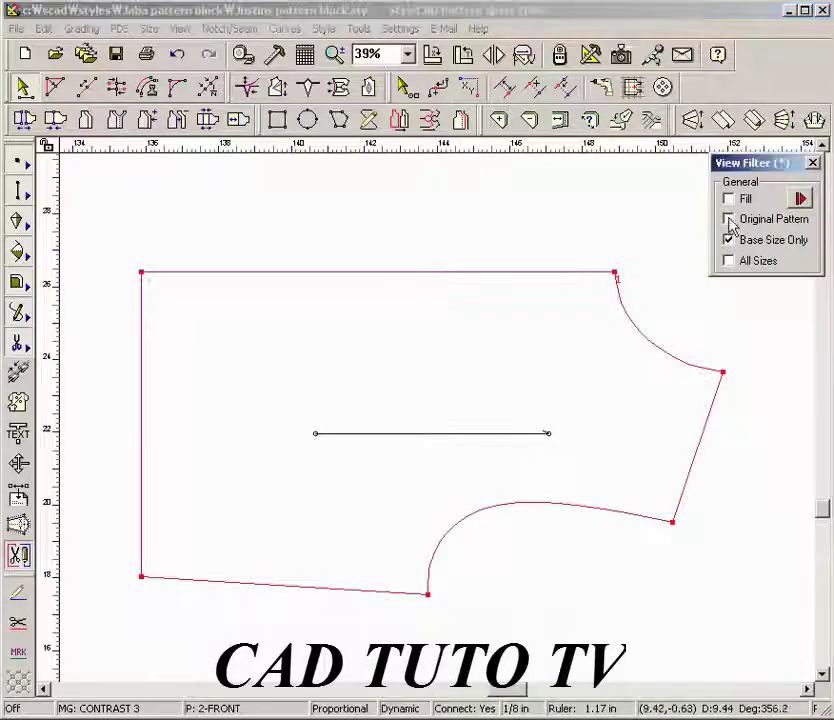
# Enlarge the front piece by moving its centre edge out about 0.57 in, its hem out about 0.69 in, and its side seam outward
pyautogui.click(487, 285)
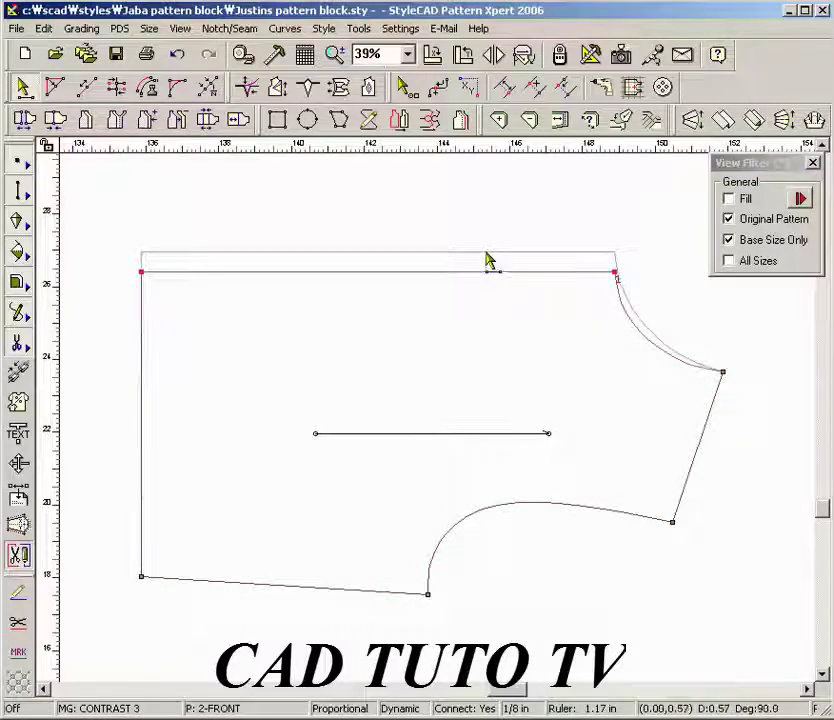
pyautogui.click(488, 261)
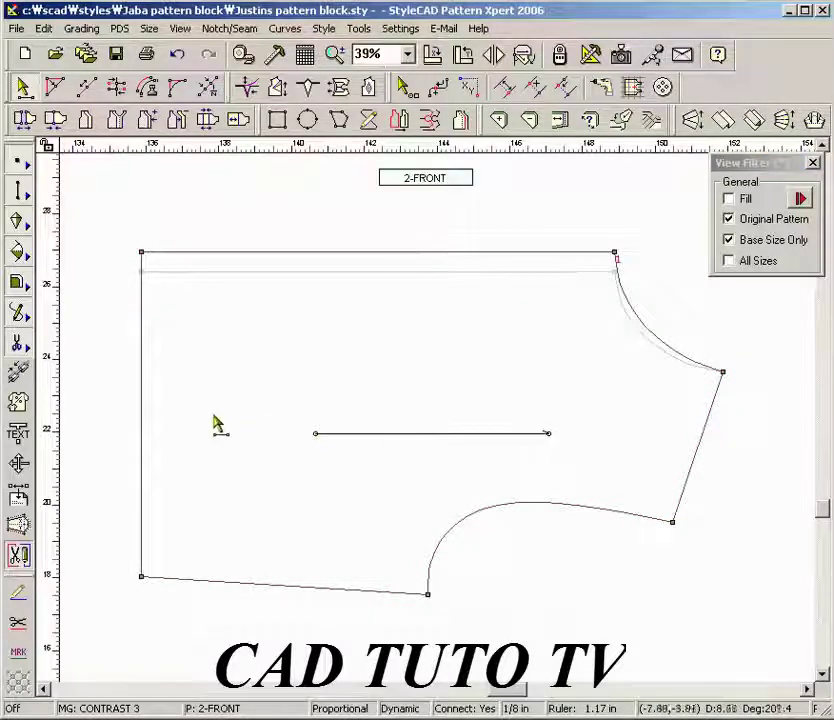
pyautogui.click(142, 450)
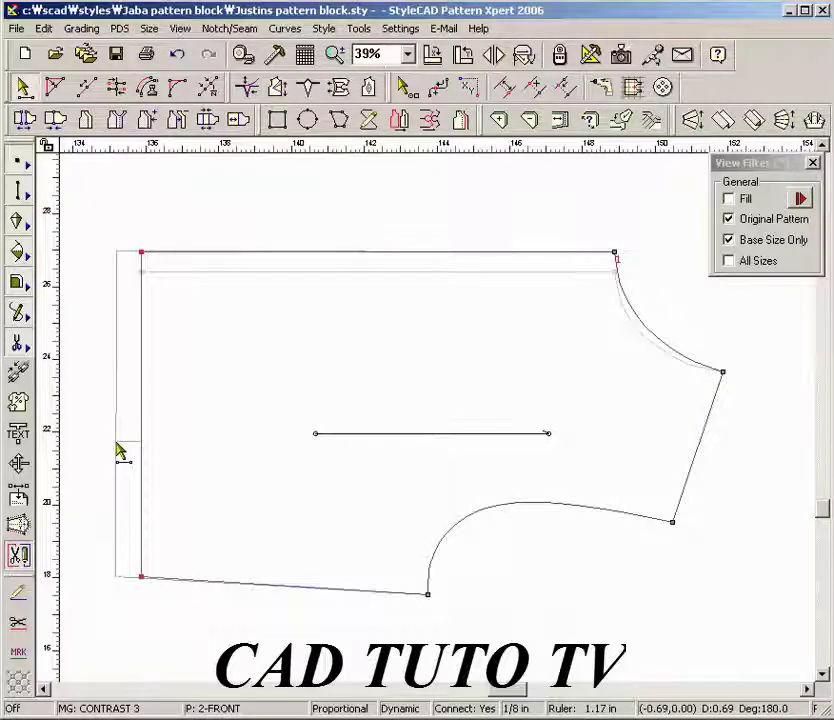
pyautogui.click(120, 452)
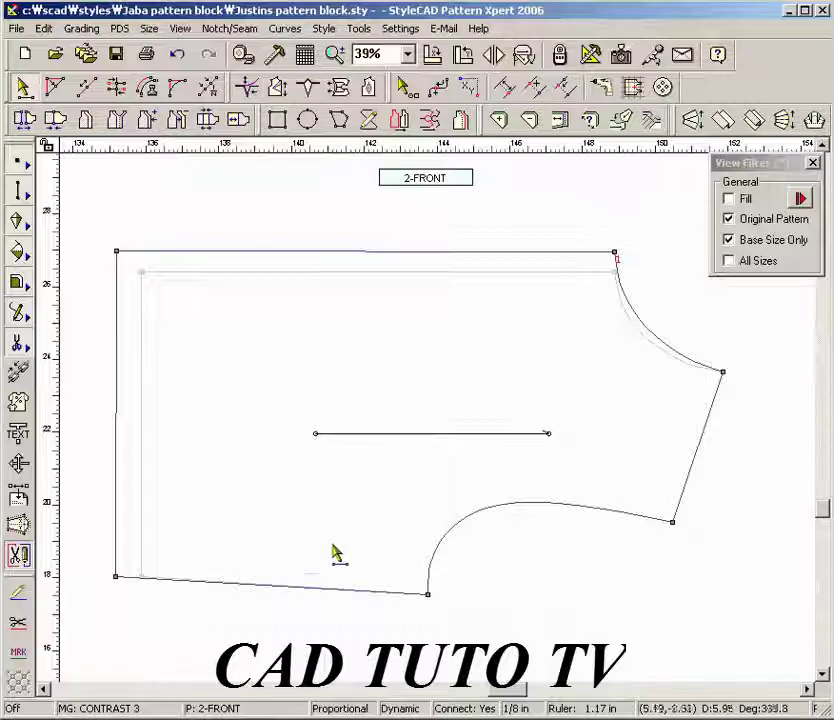
pyautogui.click(304, 592)
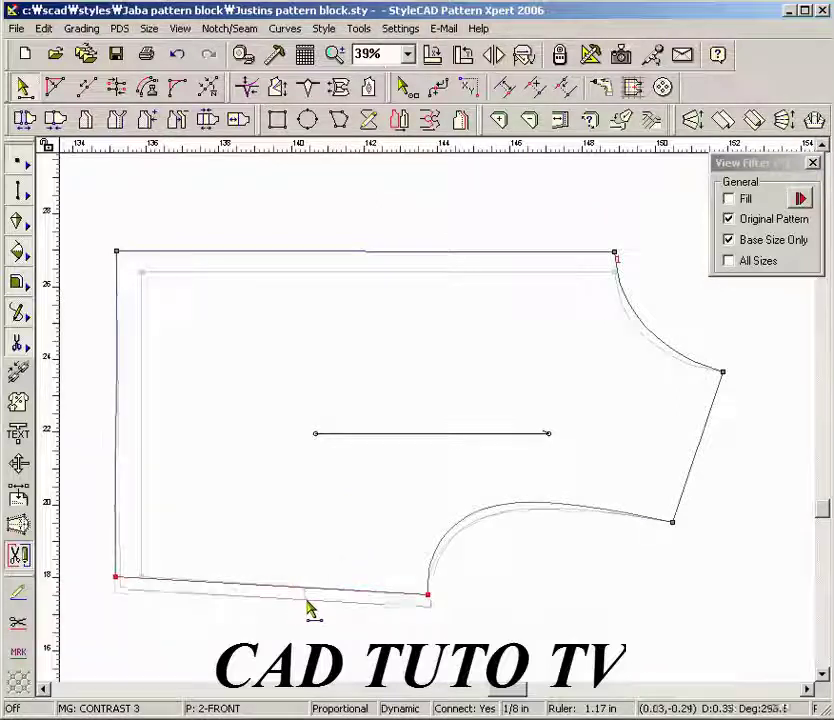
pyautogui.click(309, 612)
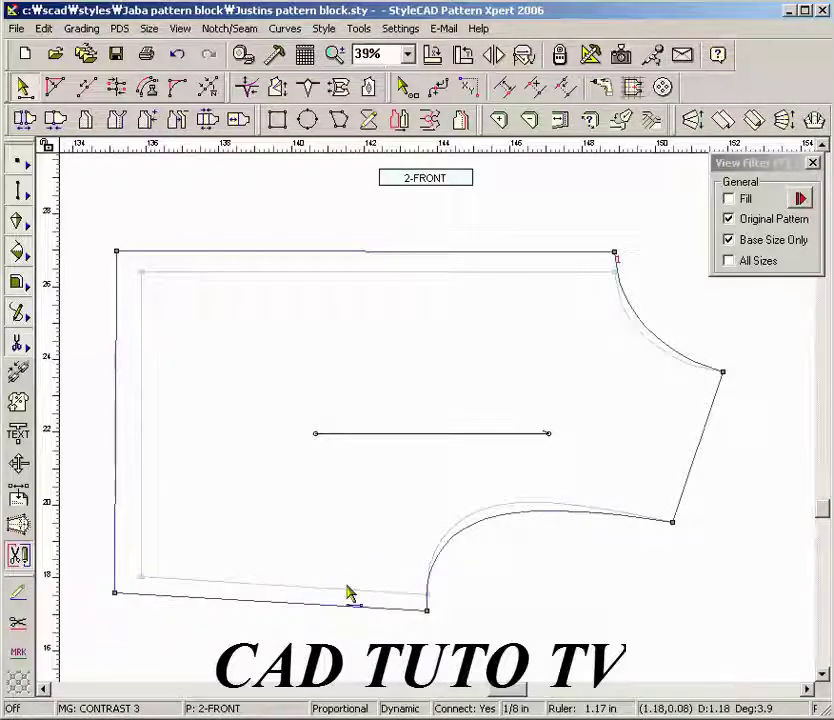
# Save the enlarged front piece as the new original pattern
pyautogui.moveTo(545, 592); pyautogui.dragTo(453, 500)
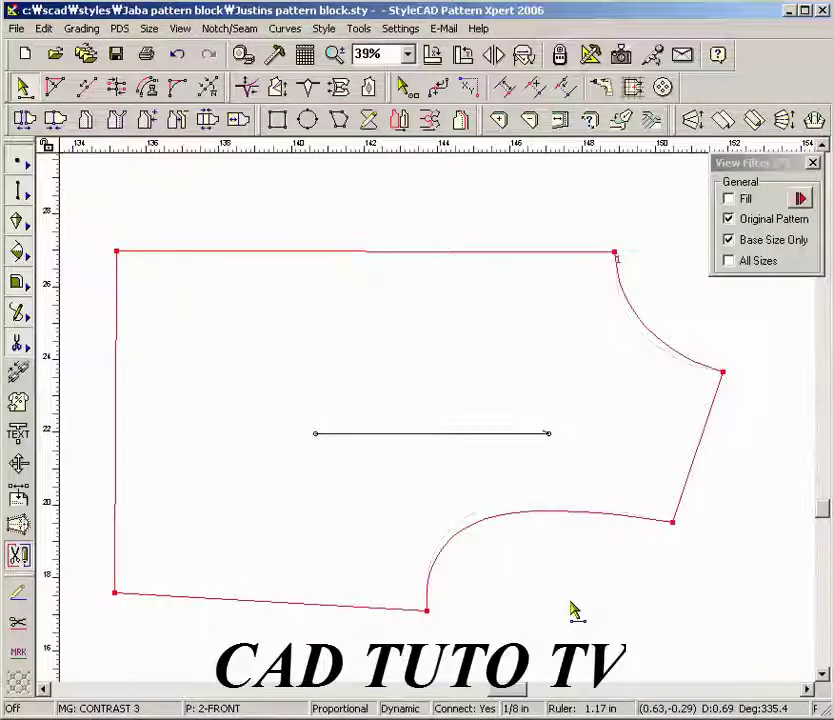
pyautogui.press('Escape')
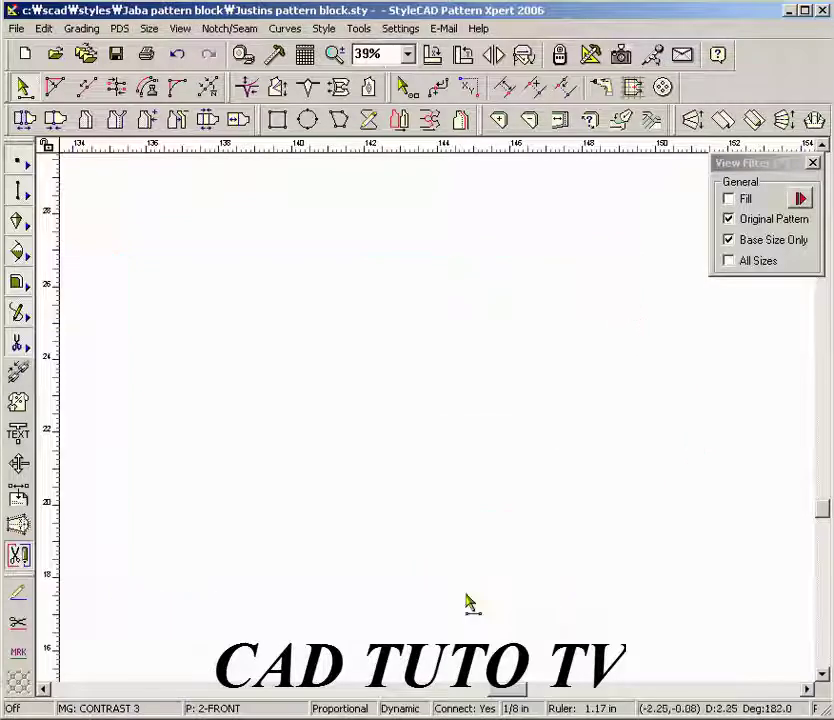
# Move the front piece's side seam inward about 0.40 in and its centre edge inward about 0.60 in
pyautogui.click(324, 607)
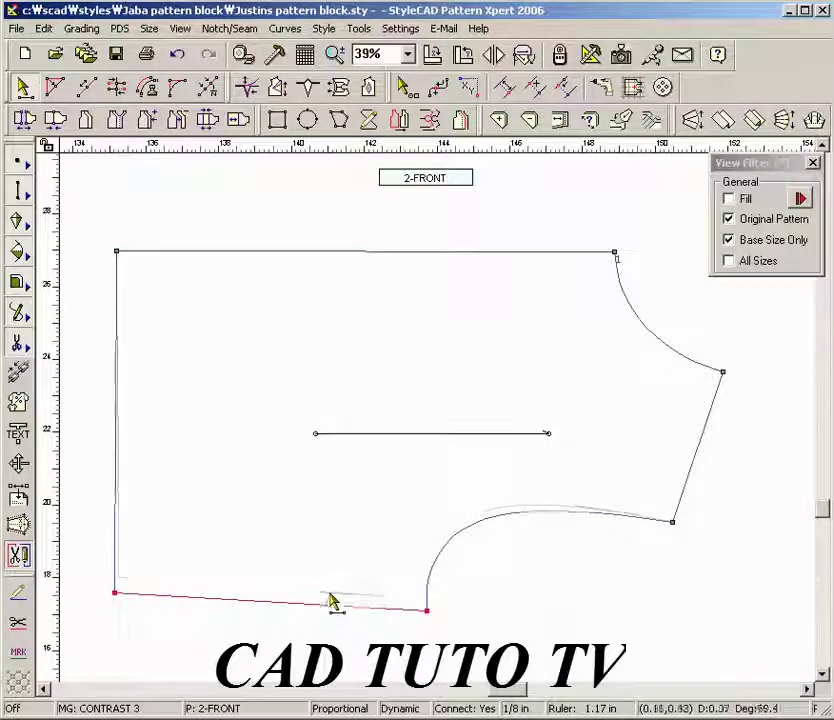
pyautogui.click(329, 599)
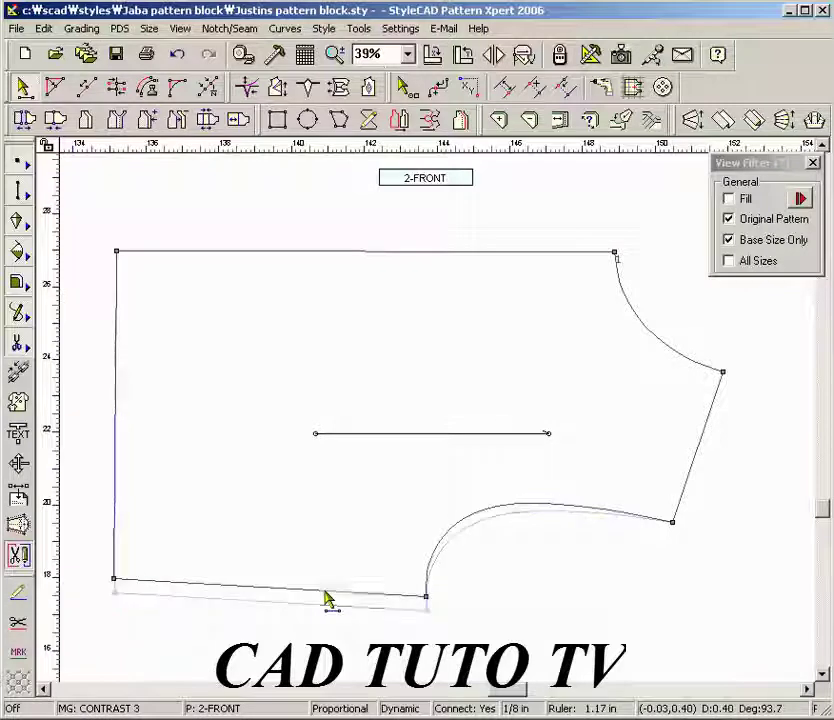
pyautogui.click(448, 262)
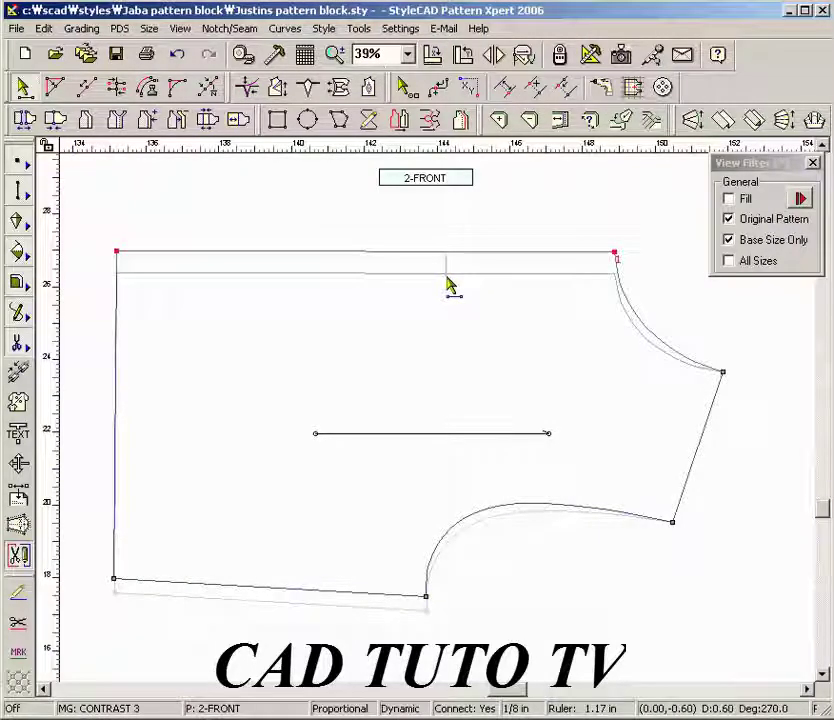
pyautogui.click(447, 279)
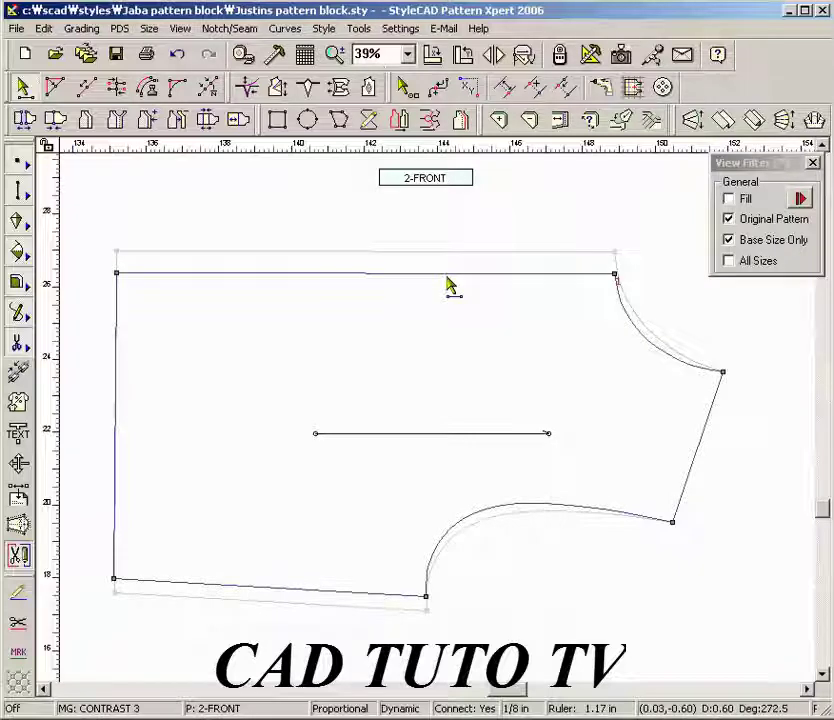
# Restore the front piece to its saved original pattern and accept the restoration
pyautogui.rightClick(422, 356)
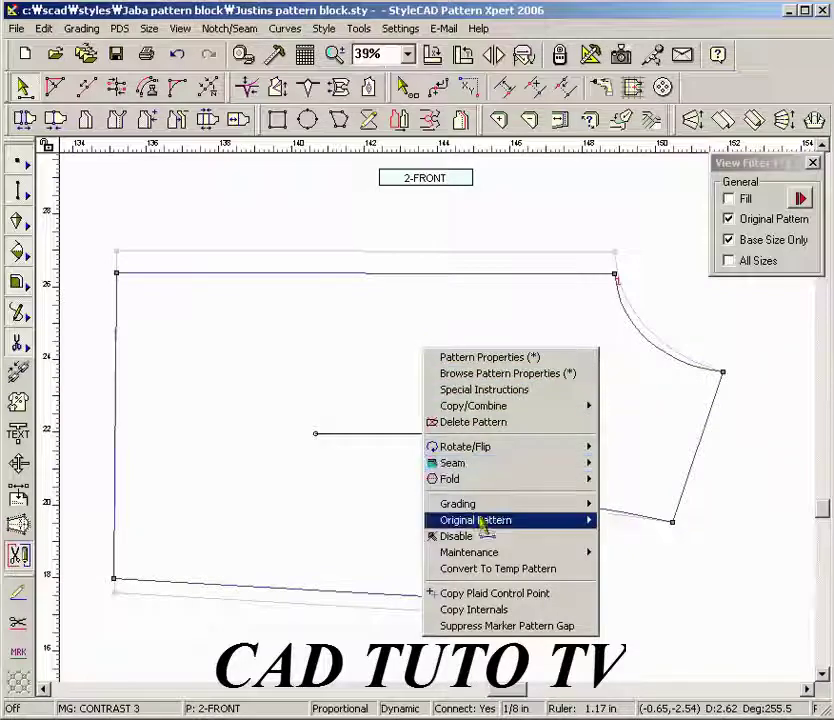
pyautogui.moveTo(482, 524)
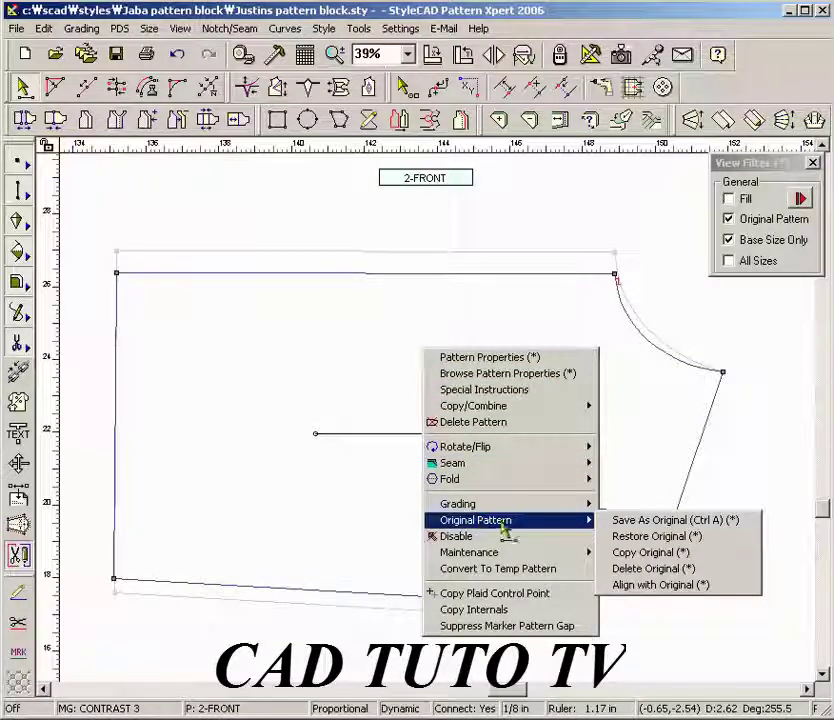
pyautogui.click(651, 537)
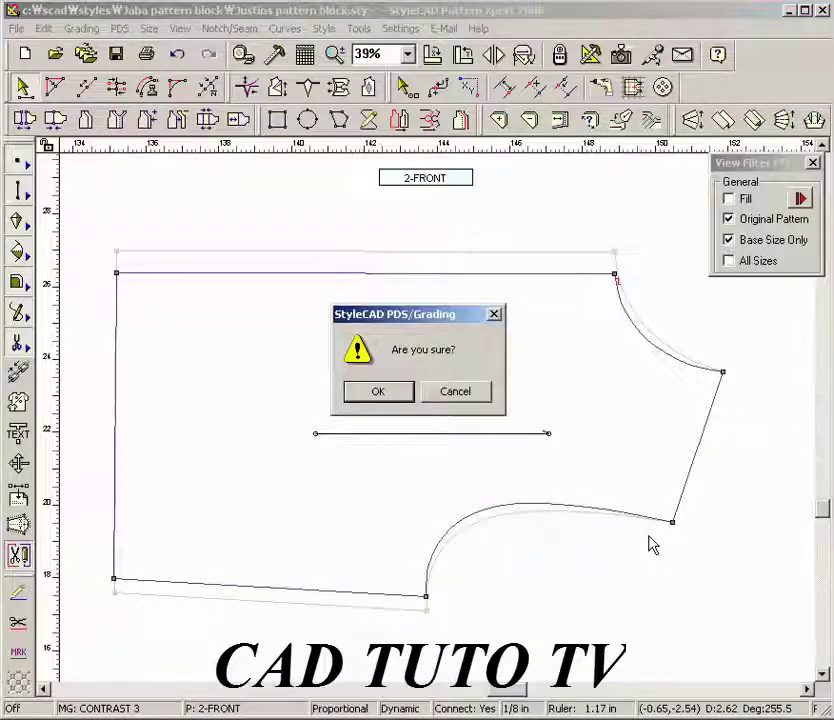
pyautogui.click(398, 397)
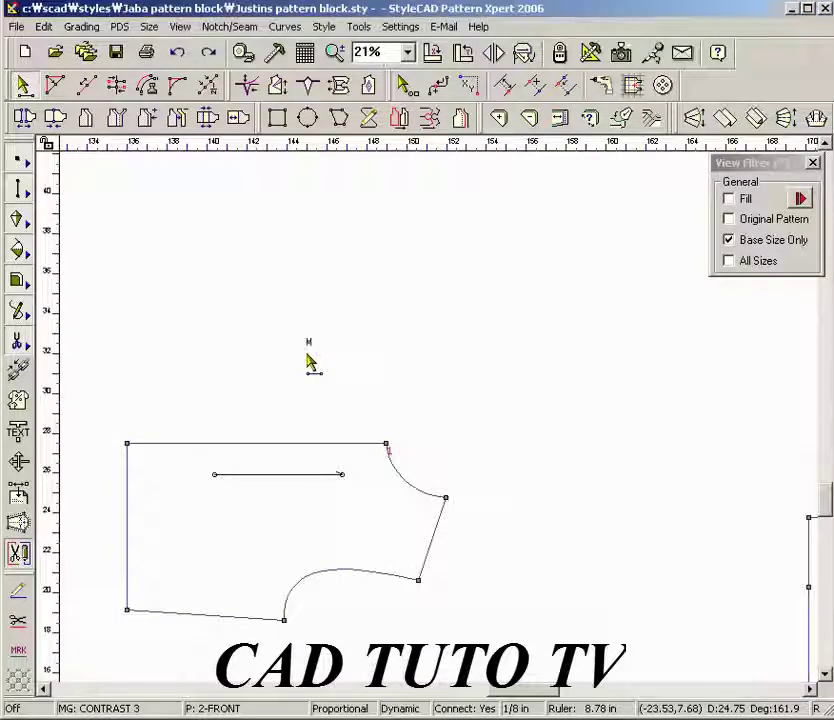
# Set the front piece's centre edge as its fold line and unfold the piece across it
pyautogui.click(129, 446)
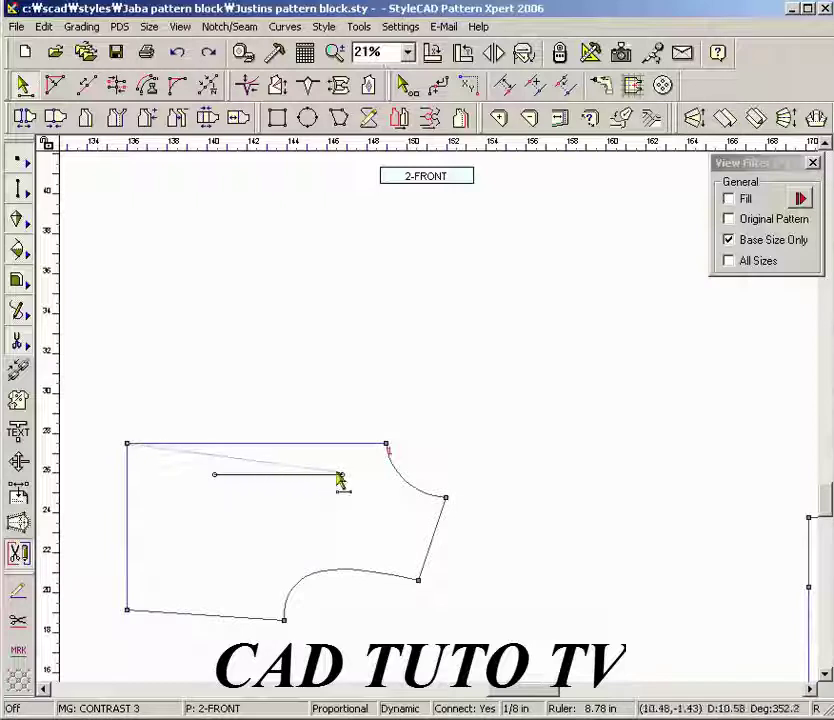
pyautogui.click(386, 445)
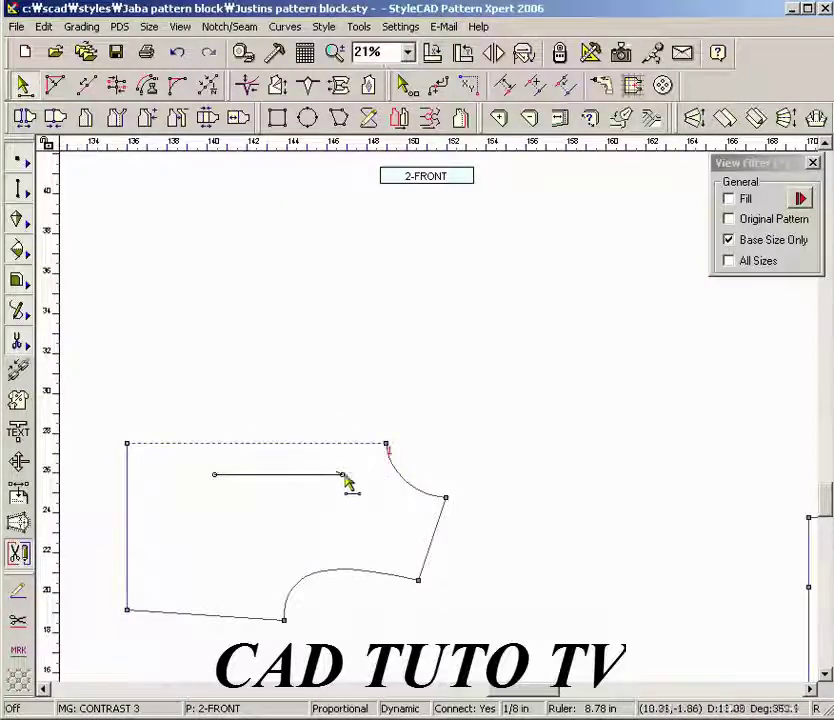
pyautogui.rightClick(164, 486)
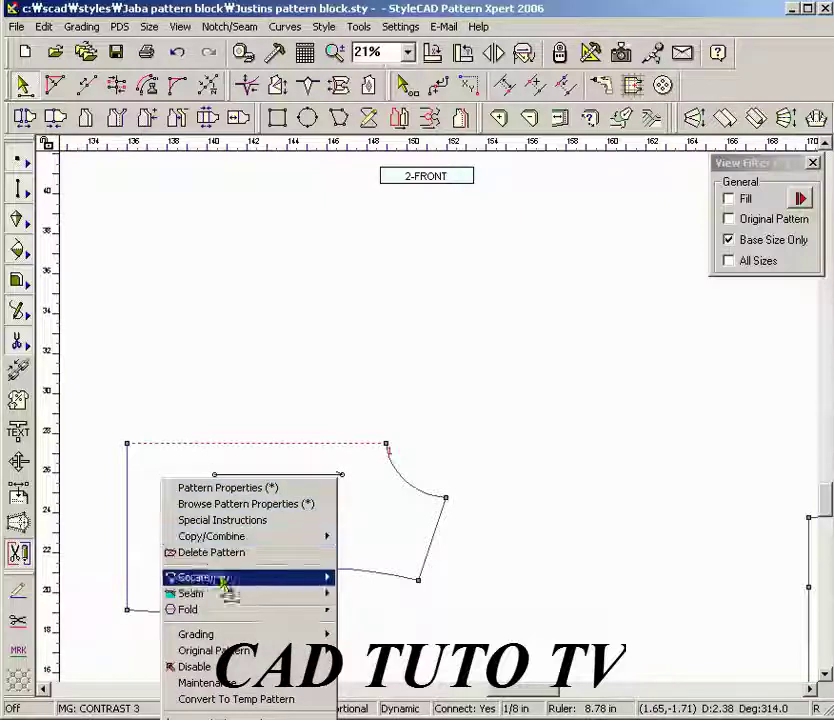
pyautogui.moveTo(249, 612)
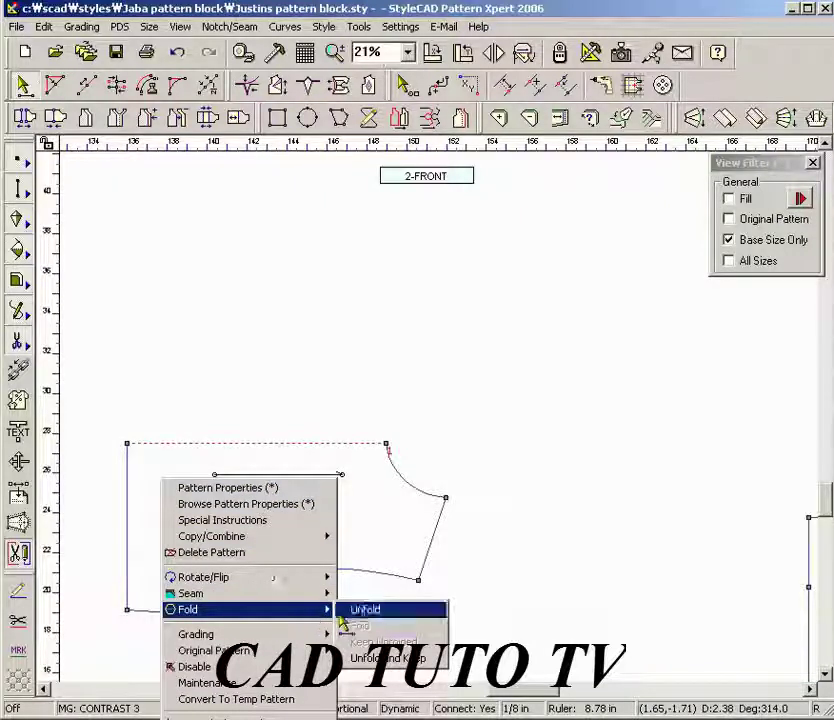
pyautogui.click(357, 611)
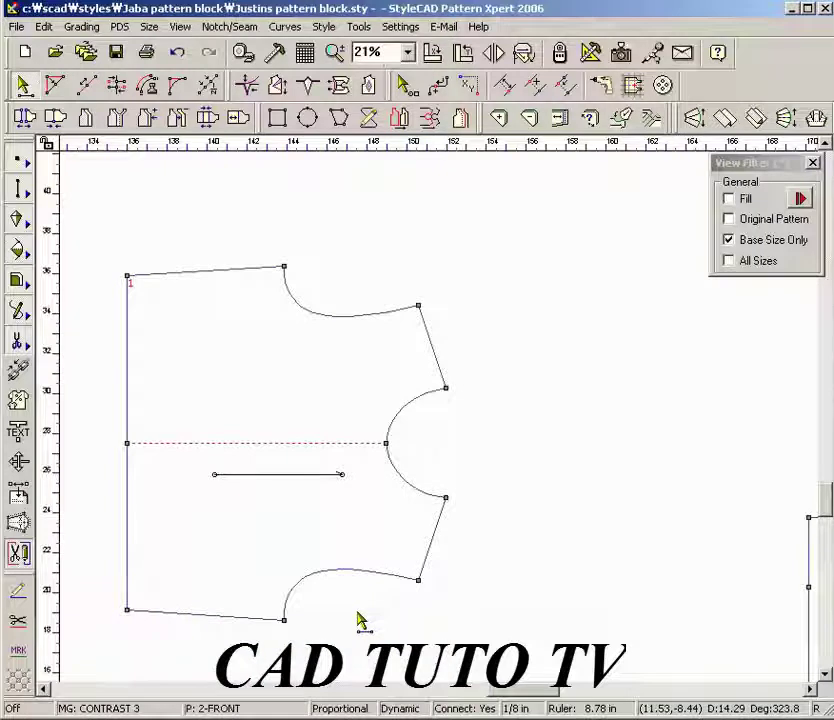
# Fold the front piece back to a half along its centre fold line
pyautogui.rightClick(199, 516)
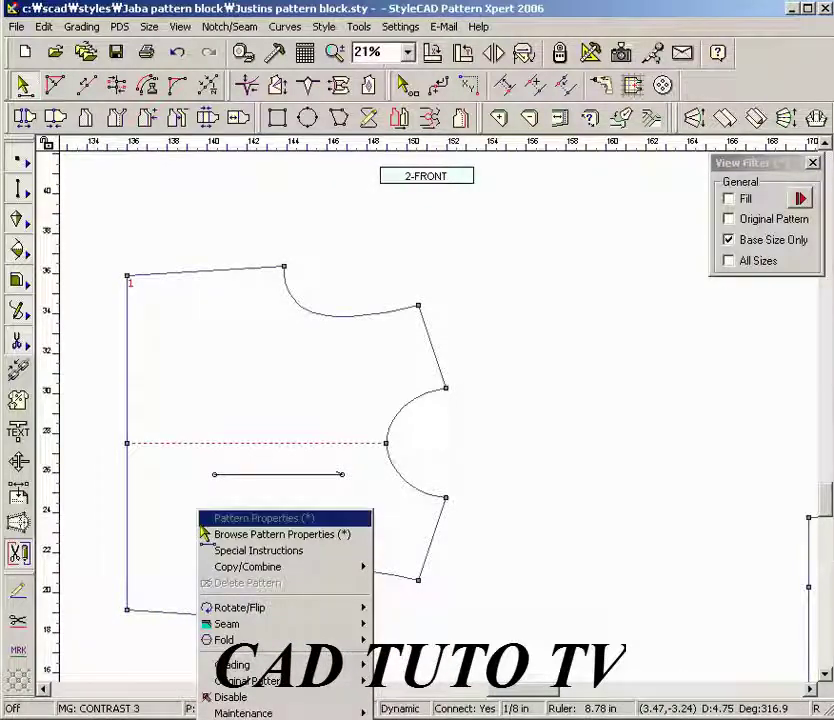
pyautogui.moveTo(285, 645)
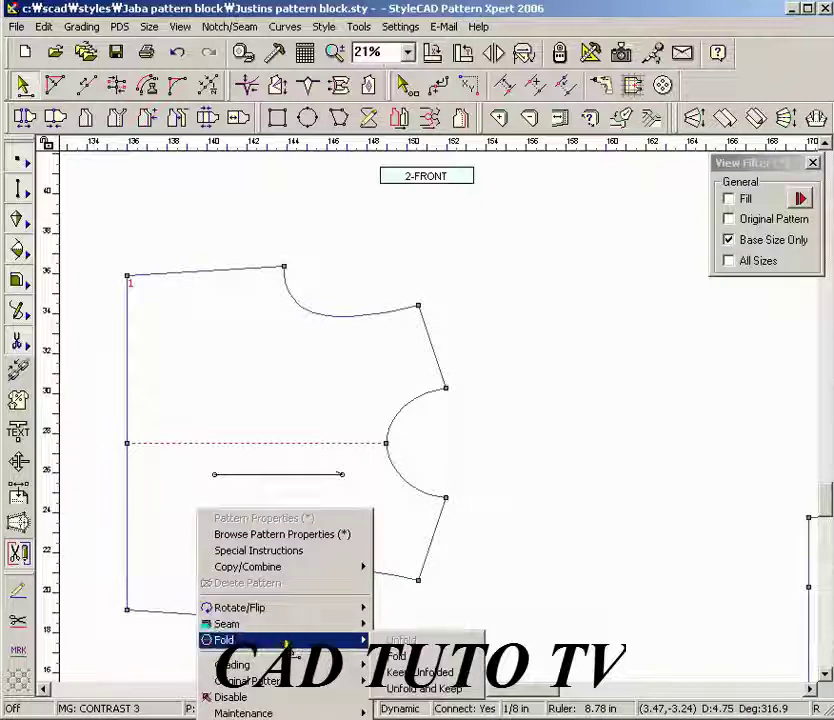
pyautogui.click(395, 658)
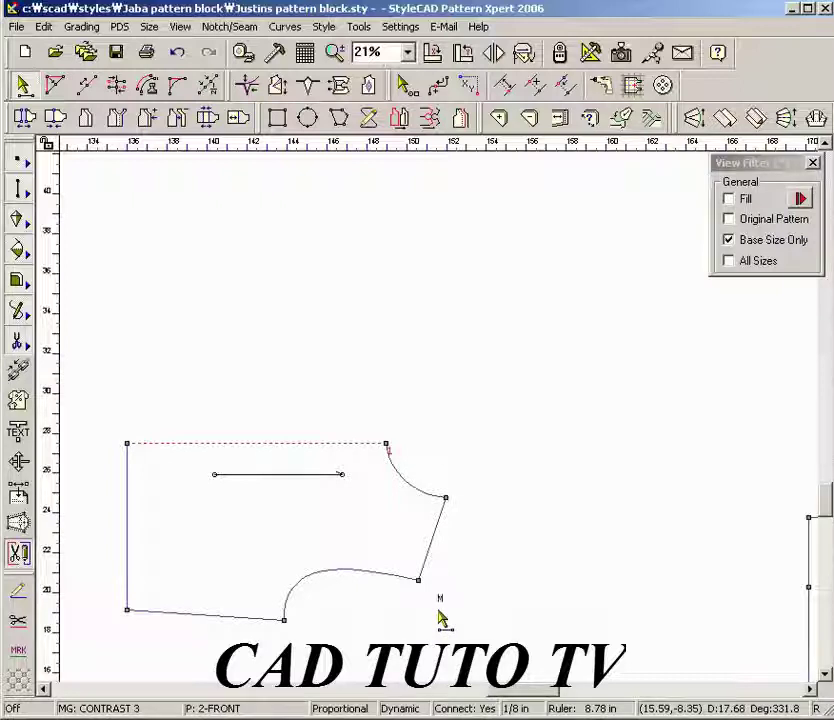
# Set a fold line between the two ends of the front piece's neckline and unfold the piece across it
pyautogui.click(387, 444)
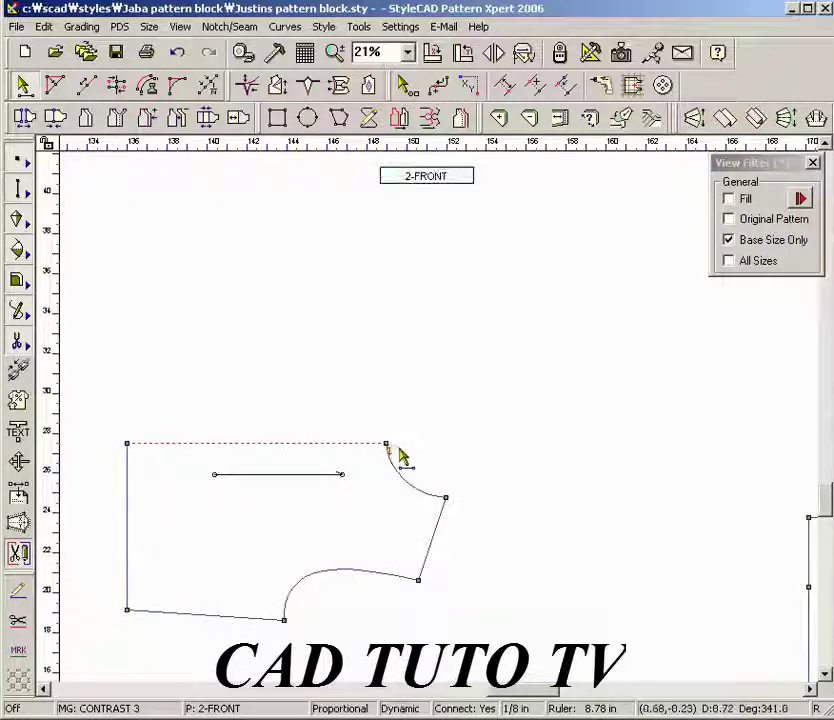
pyautogui.click(446, 499)
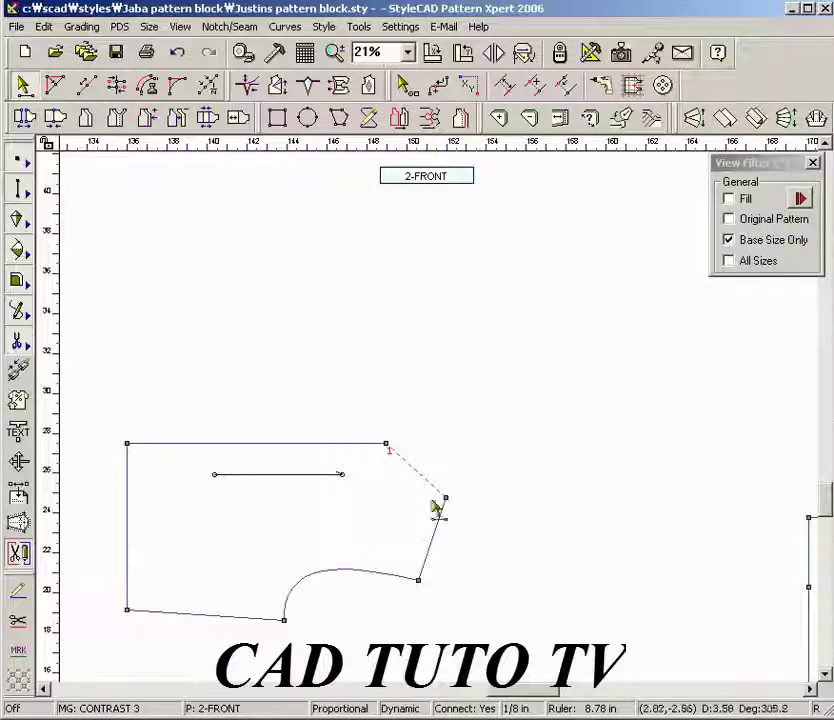
pyautogui.rightClick(308, 513)
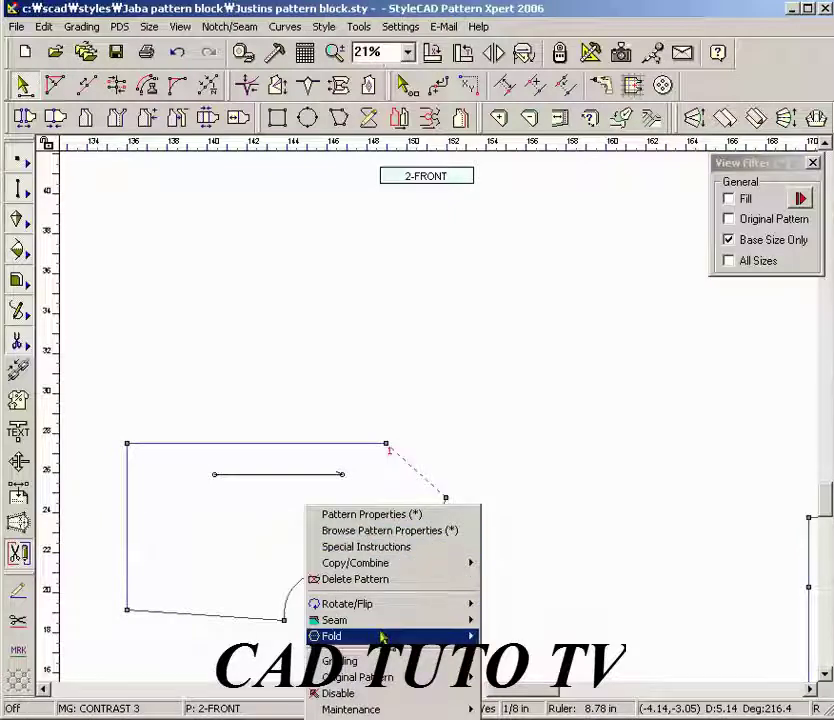
pyautogui.moveTo(383, 637)
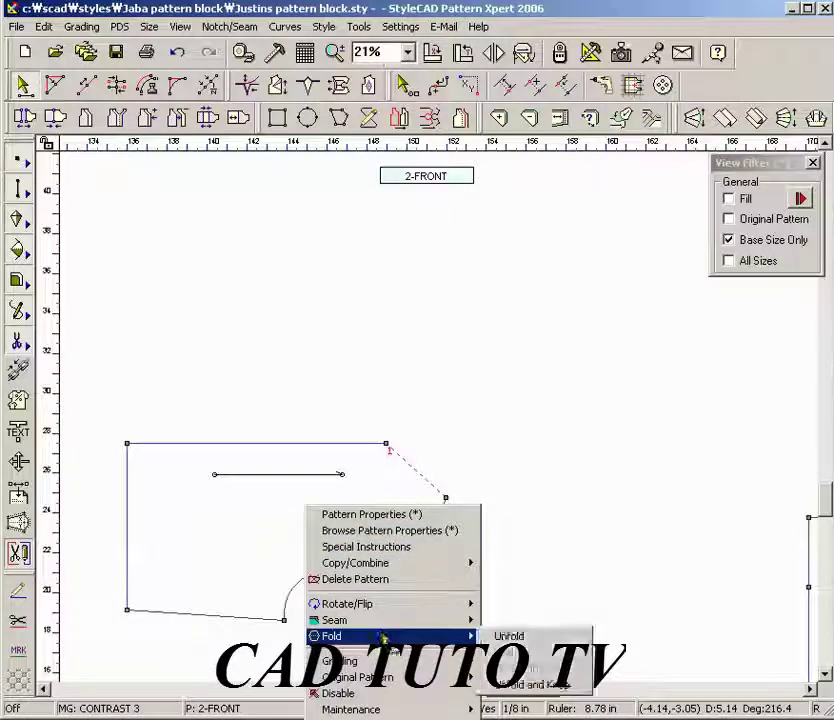
pyautogui.click(505, 640)
# Fold the front piece back along the neckline fold line
pyautogui.rightClick(174, 478)
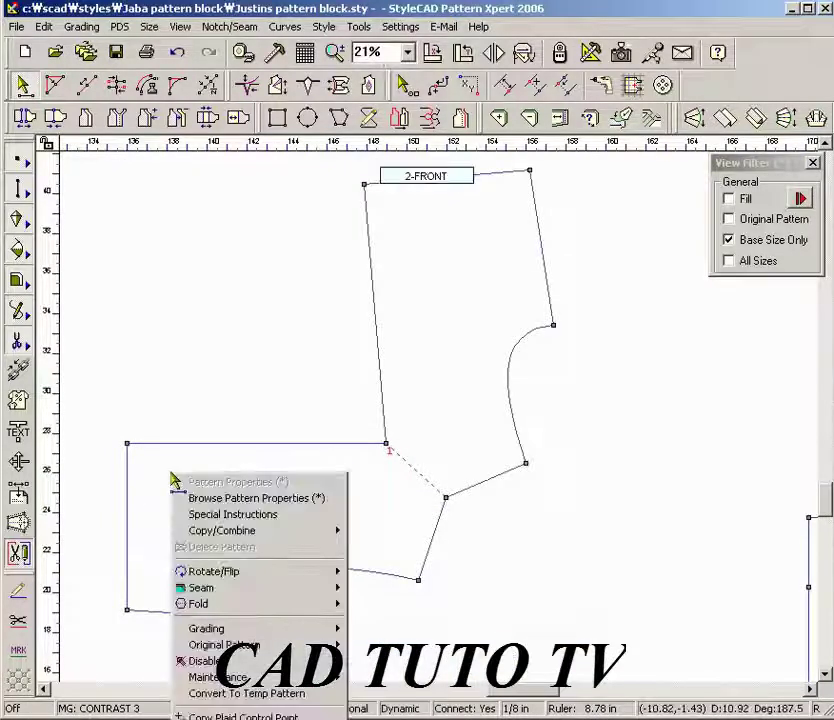
pyautogui.moveTo(258, 604)
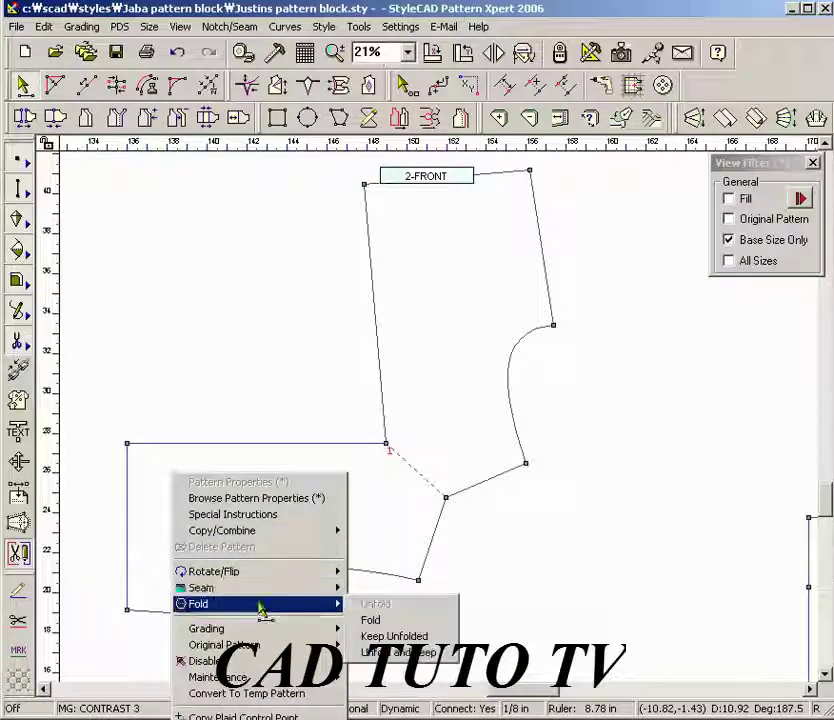
pyautogui.click(379, 621)
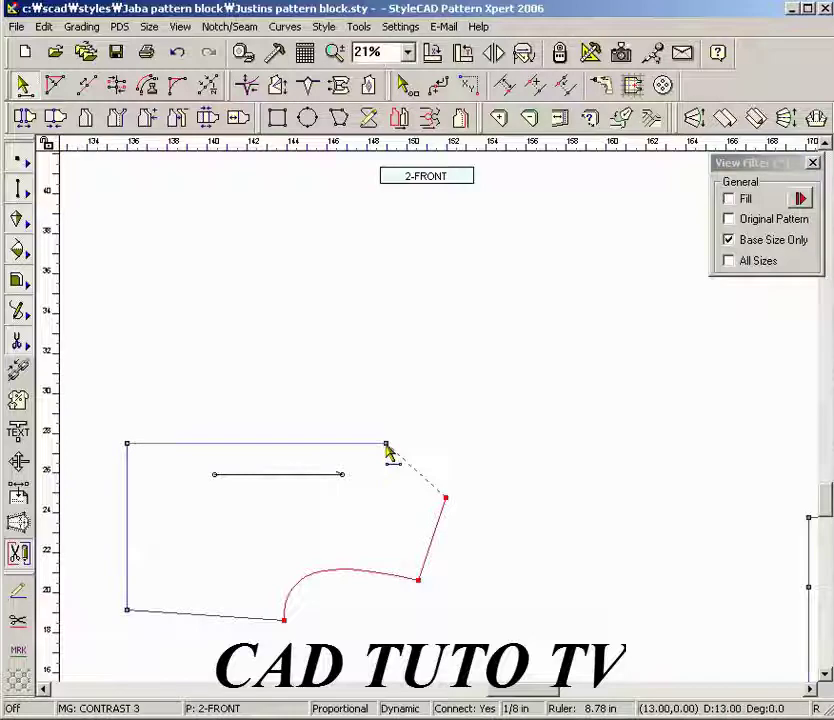
# Mirror the front piece across its centre edge into a full front piece
pyautogui.click(386, 444)
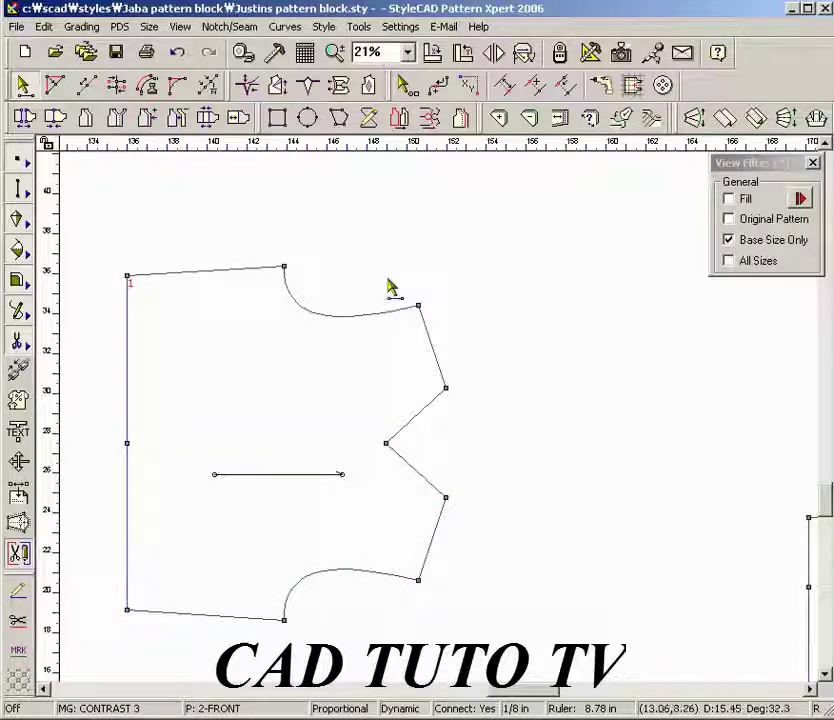
pyautogui.click(315, 352)
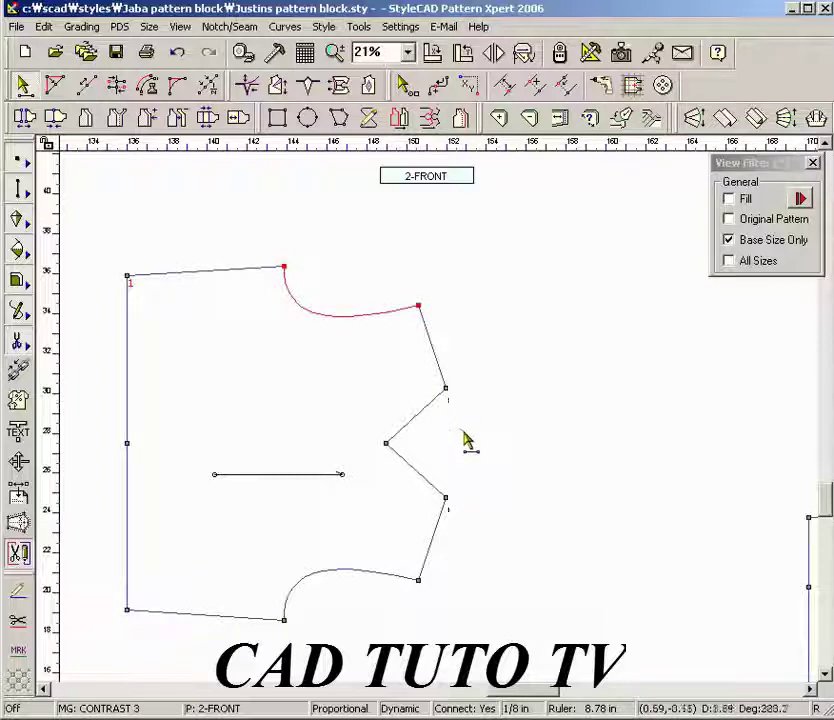
pyautogui.click(448, 500)
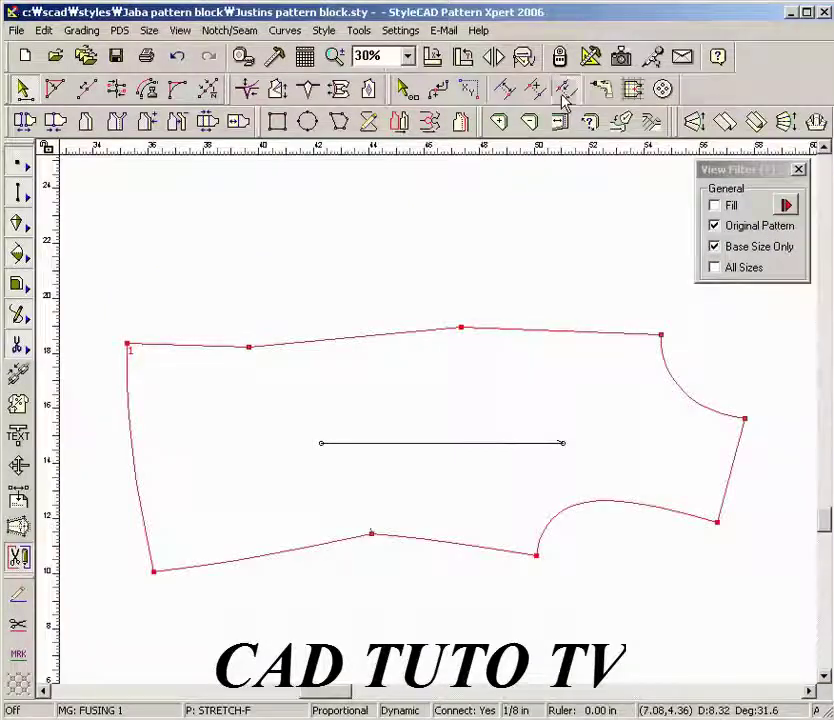
# Align the STRETCH-F piece's three lower centre-edge points horizontally with the centre neck point
pyautogui.click(564, 89)
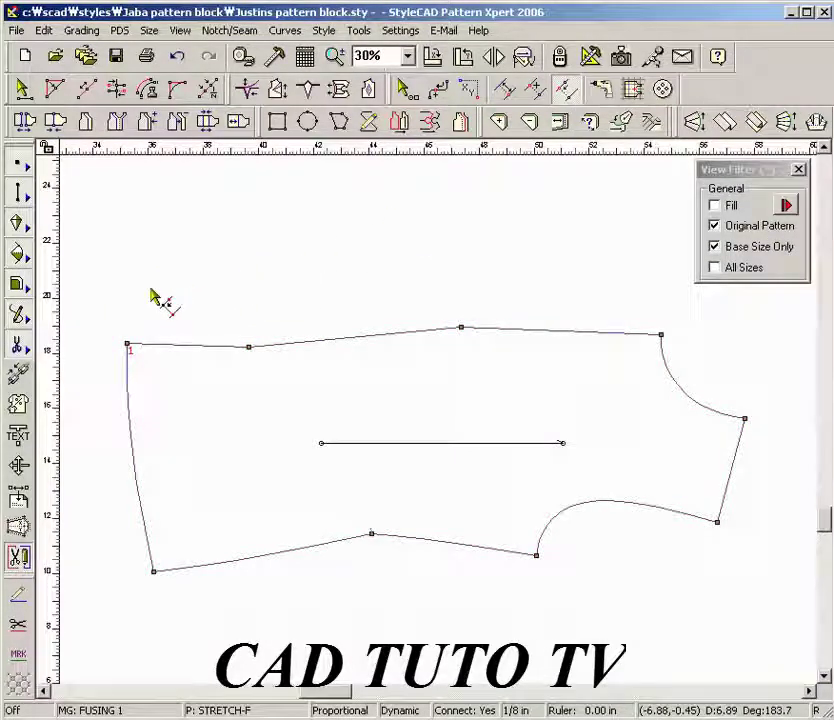
pyautogui.moveTo(108, 284); pyautogui.dragTo(480, 385)
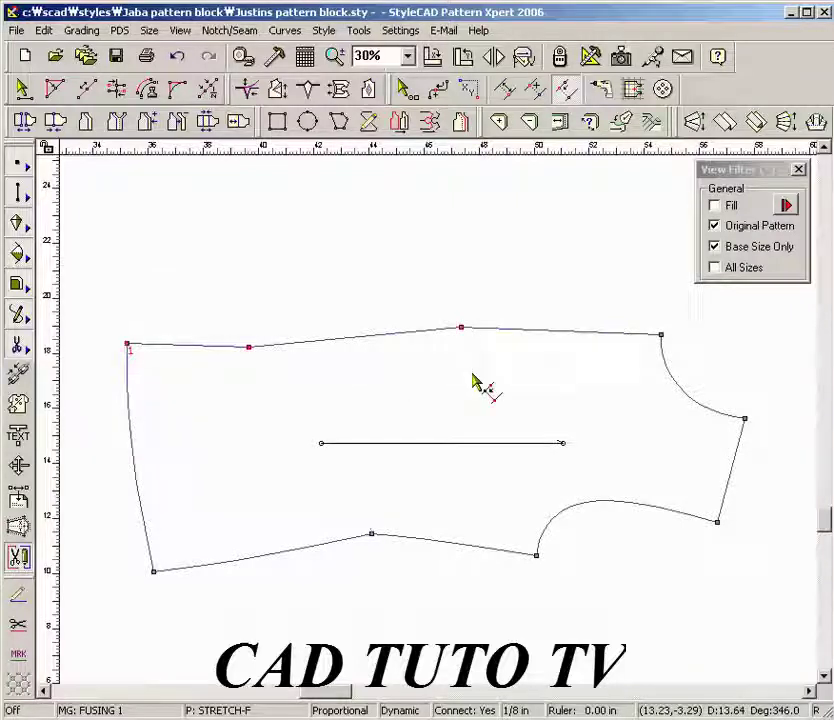
pyautogui.click(661, 336)
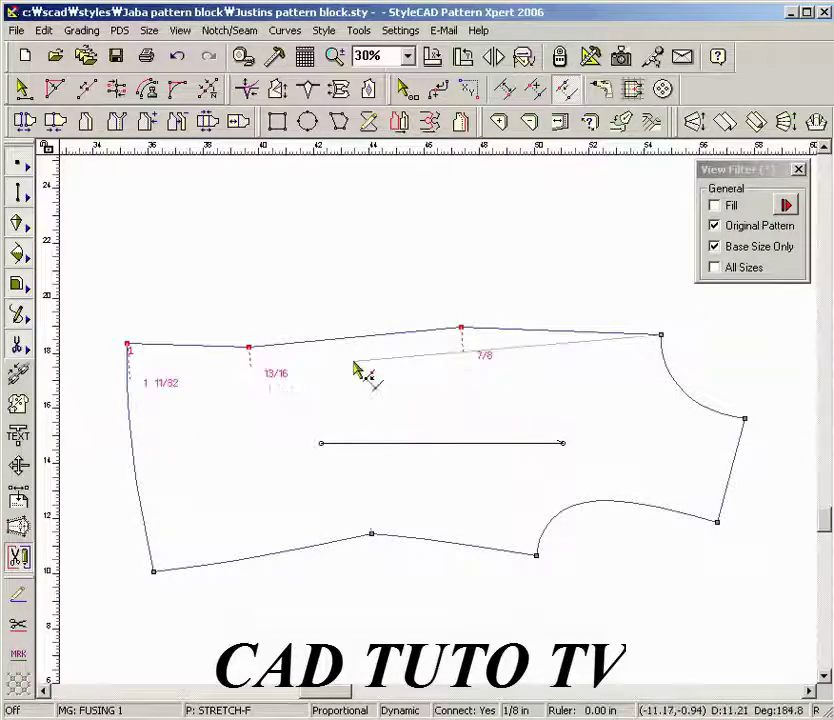
pyautogui.click(103, 379)
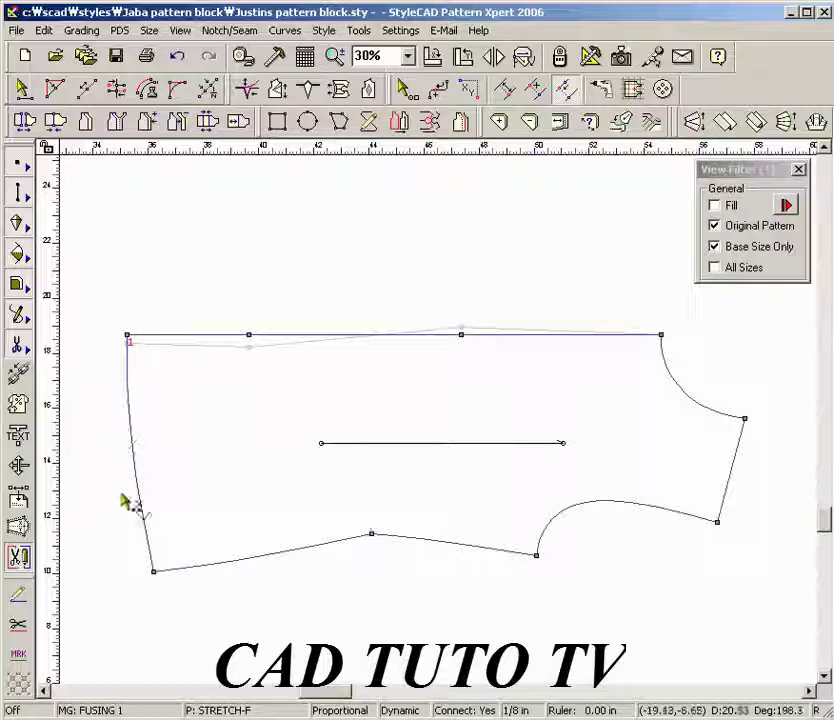
# Align the STRETCH-F piece's hem corner at the side seam horizontally with the underarm point
pyautogui.moveTo(128, 523); pyautogui.dragTo(192, 595)
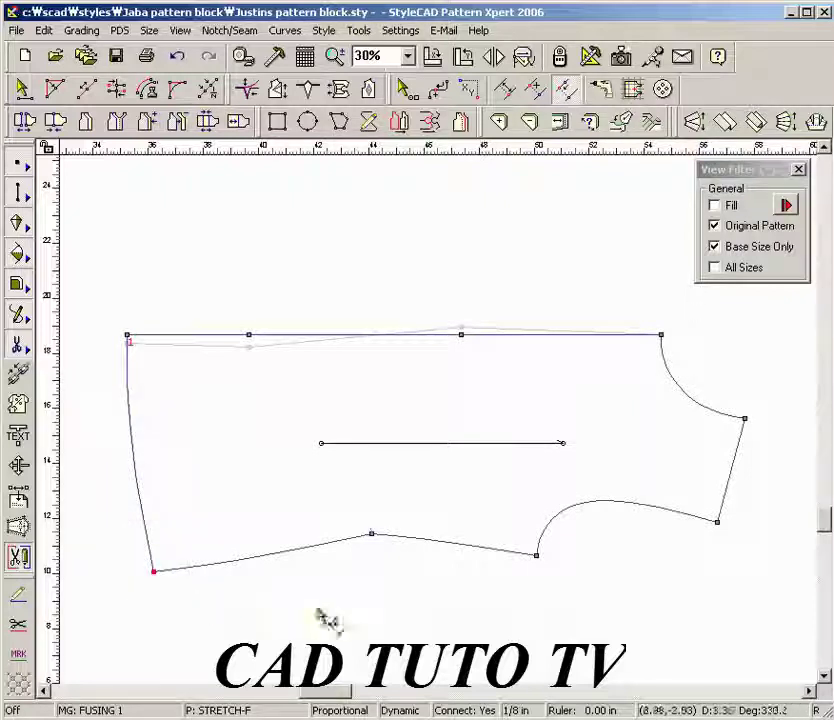
pyautogui.click(538, 558)
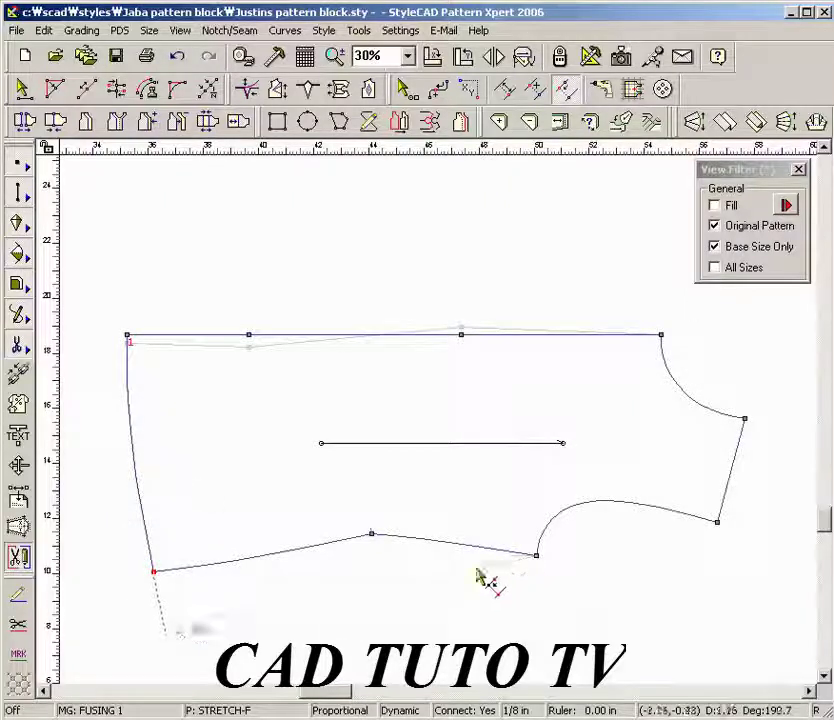
pyautogui.click(114, 624)
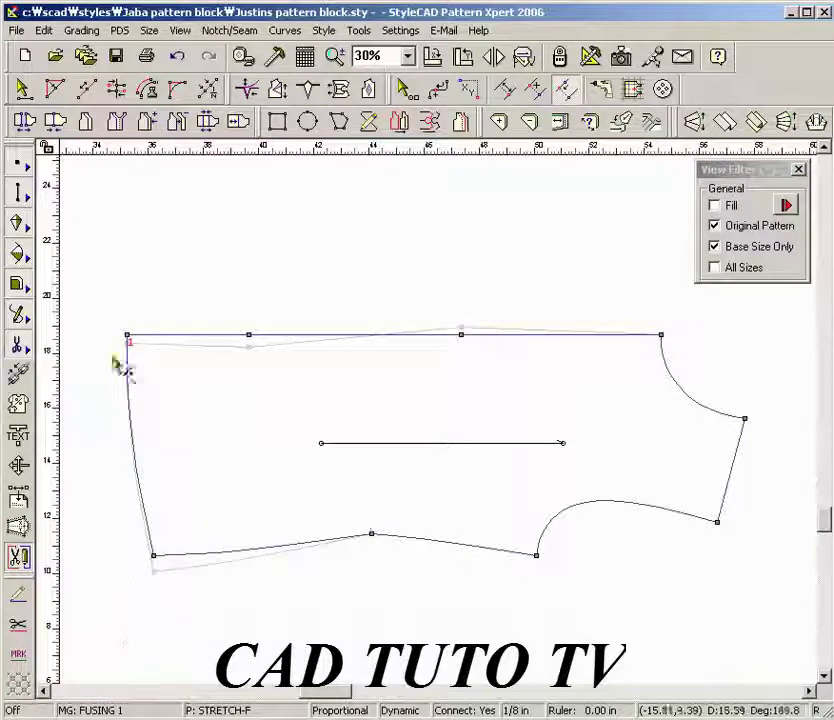
# Align the STRETCH-F piece's side seam with a horizontal line through the underarm point
pyautogui.click(63, 93)
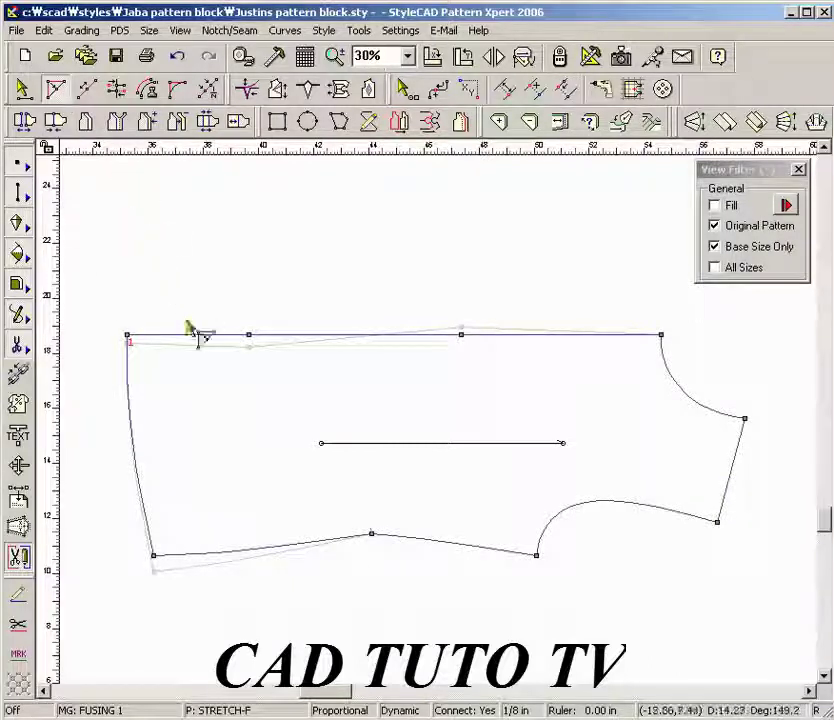
pyautogui.moveTo(281, 480); pyautogui.dragTo(426, 588)
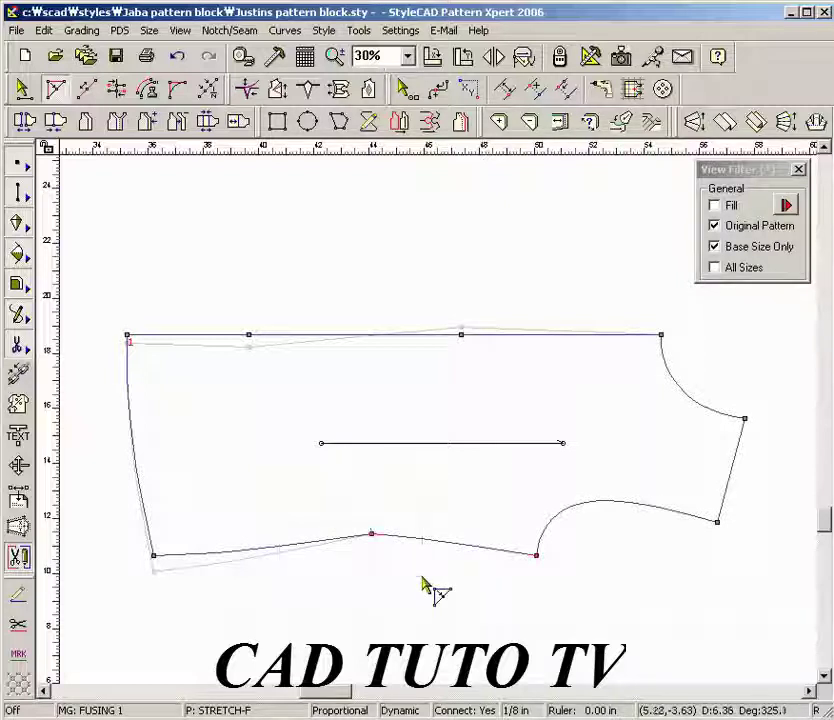
pyautogui.click(538, 562)
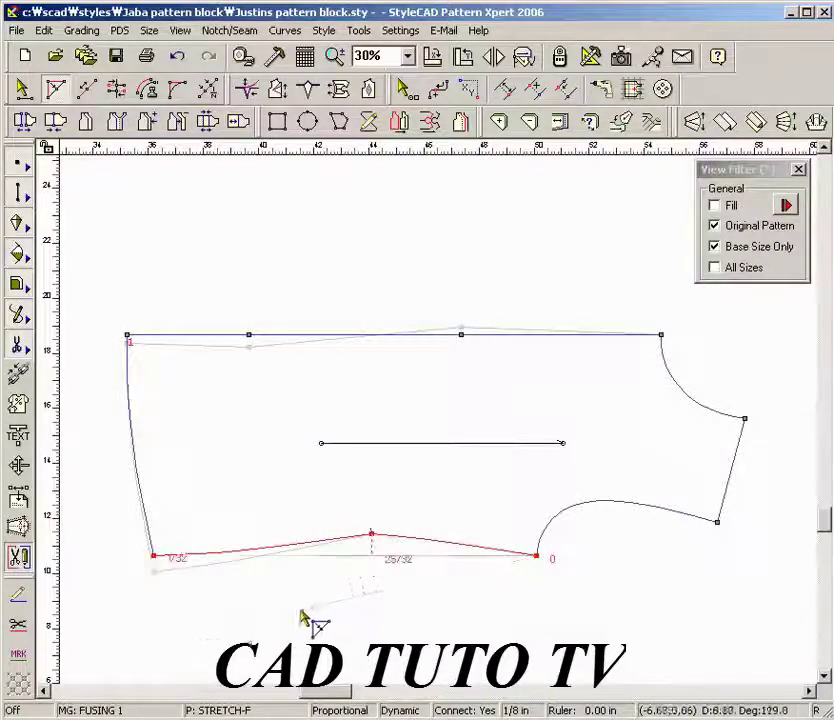
pyautogui.click(100, 614)
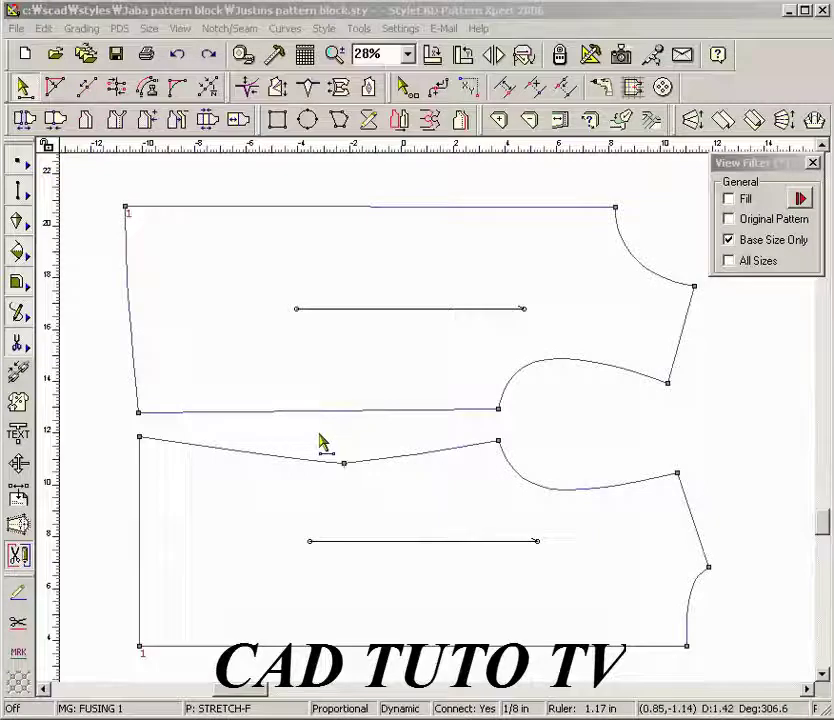
# Copy the shaped side seam of the STRETCH-B piece onto the side seam of the STRETCH-F piece
pyautogui.moveTo(318, 436); pyautogui.dragTo(392, 493)
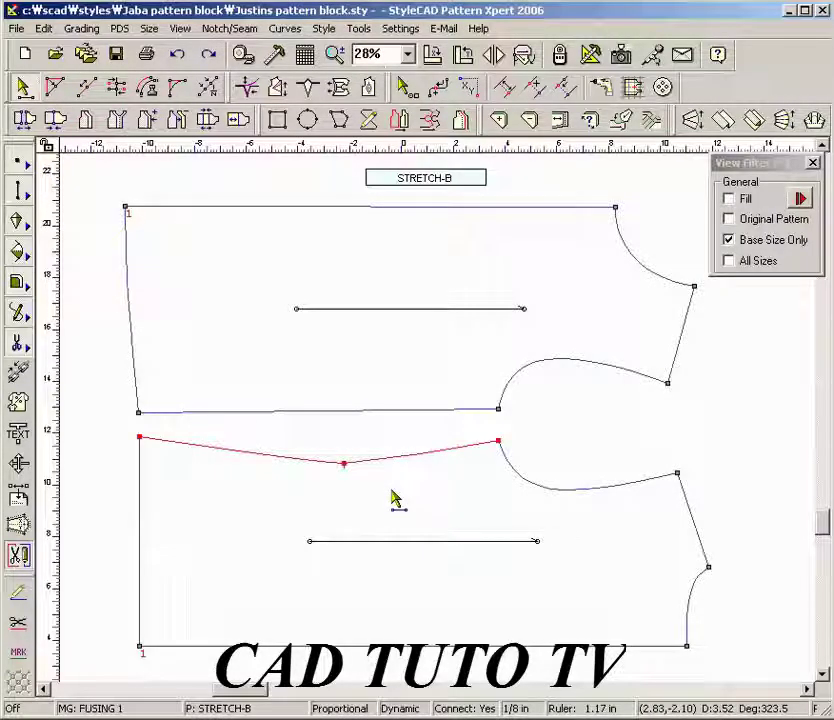
pyautogui.click(392, 492)
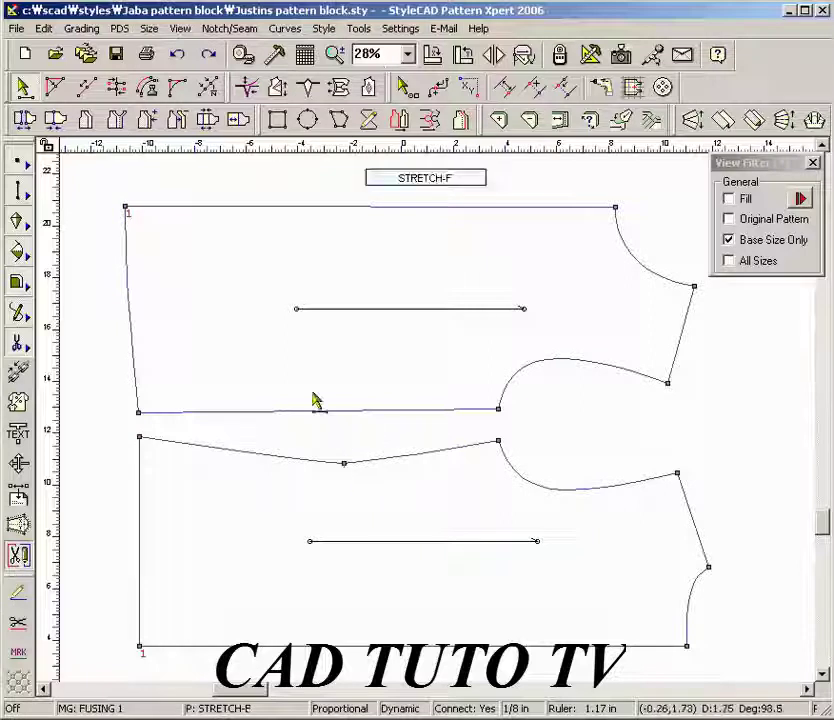
pyautogui.moveTo(311, 383)
pyautogui.mouseDown()
pyautogui.moveTo(344, 417)
pyautogui.moveTo(386, 438)
pyautogui.mouseUp()
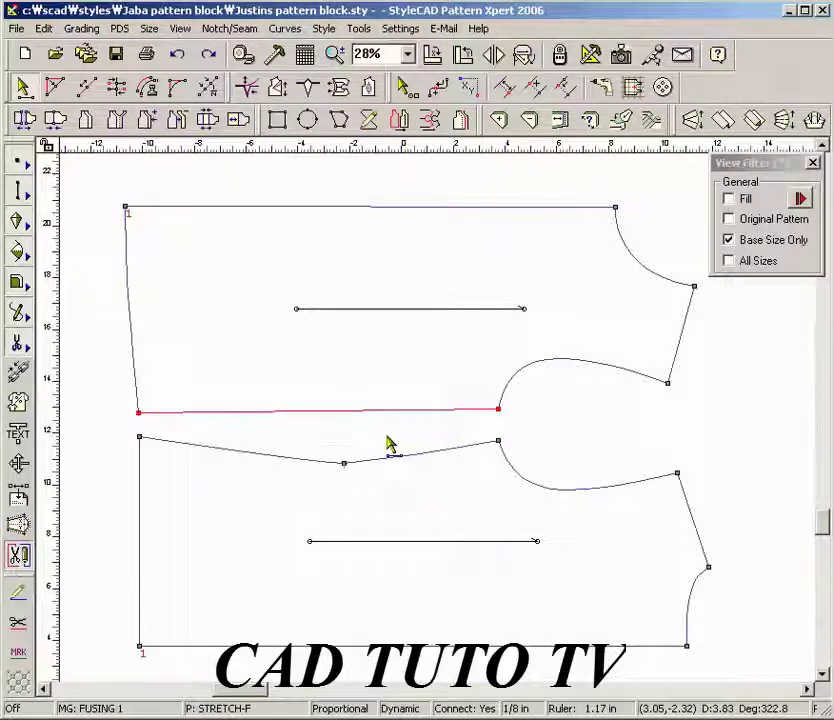
pyautogui.rightClick(388, 437)
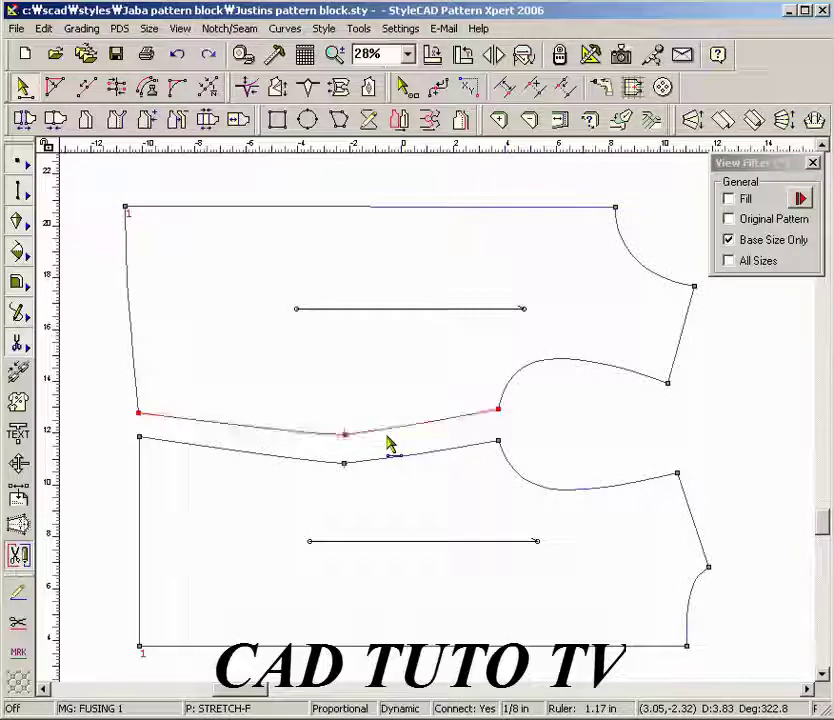
pyautogui.click(388, 437)
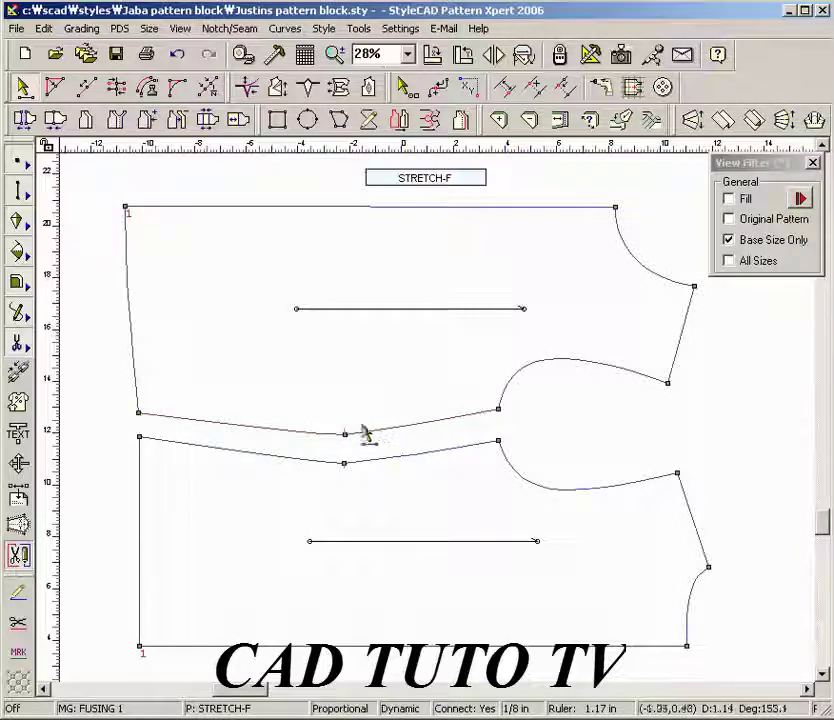
# Flip the STRETCH-F piece's copied side seam so it curves inward, and flip it back outward
pyautogui.moveTo(300, 397); pyautogui.dragTo(383, 450)
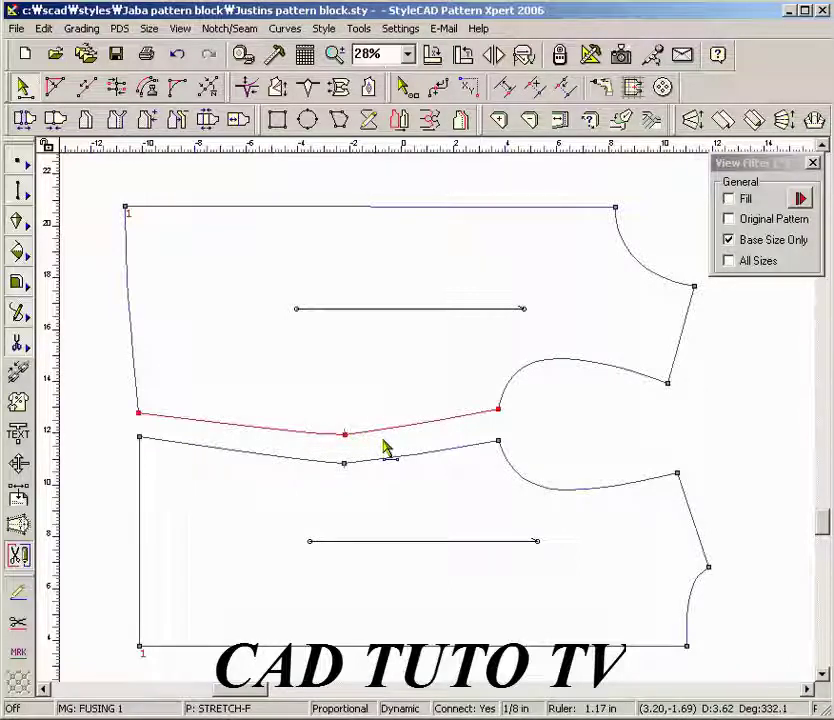
pyautogui.hotkey('ctrl', 'z')
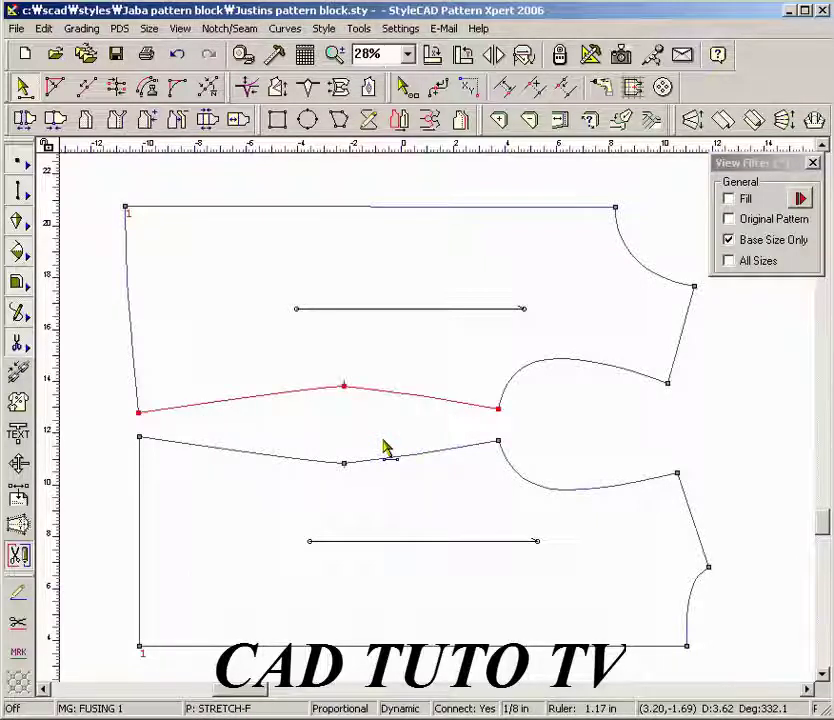
pyautogui.hotkey('ctrl', 'z')
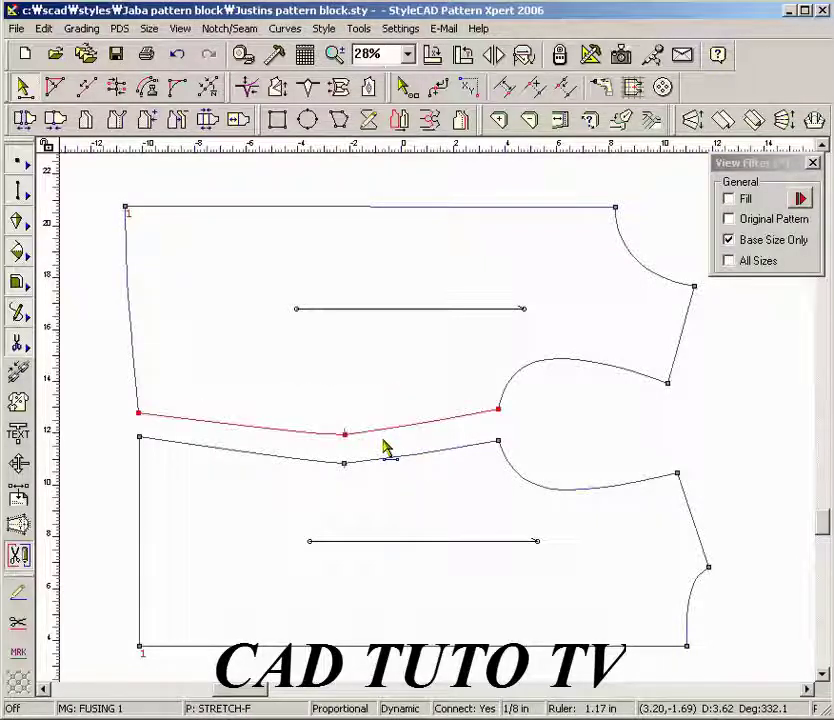